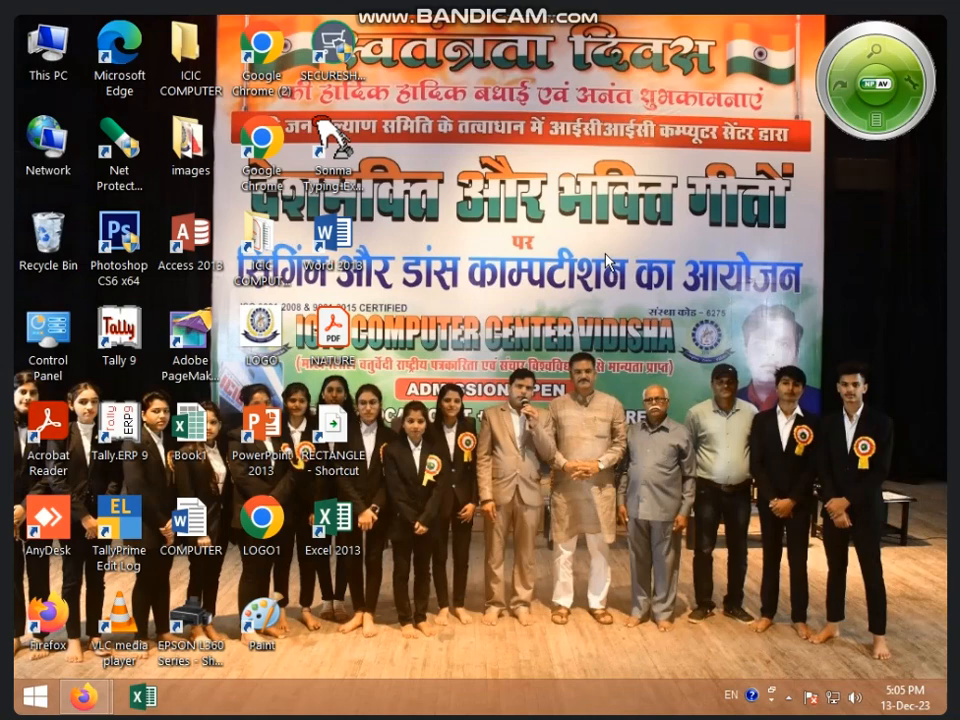
- Refresh the desktop, launch Tally 9 and dismiss the activation form
right_click(676, 146)
left_click(700, 189)
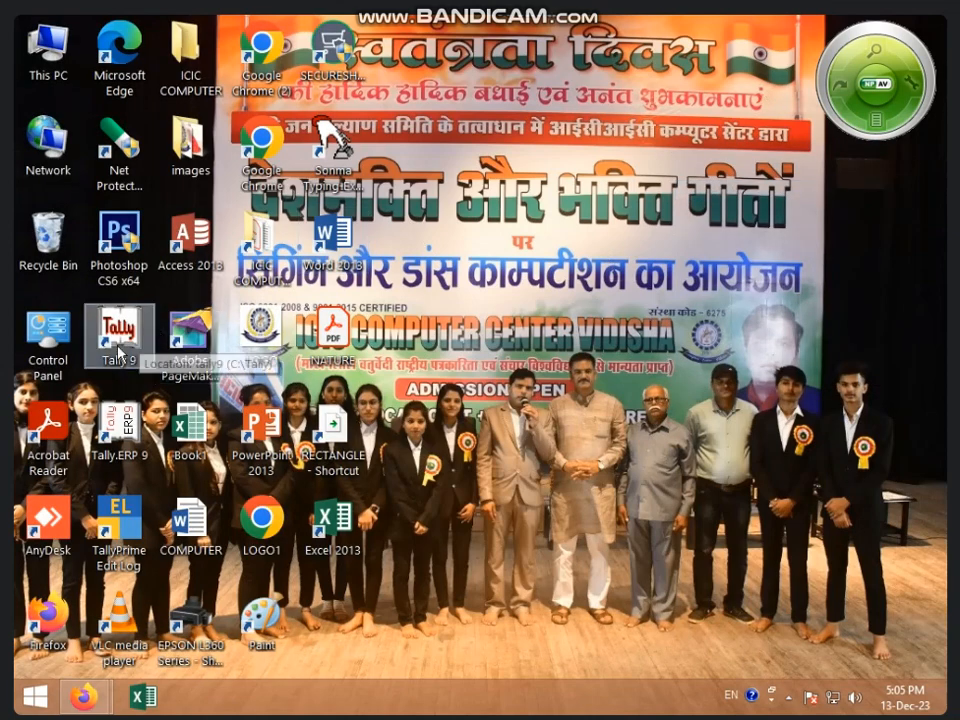
double_click(118, 345)
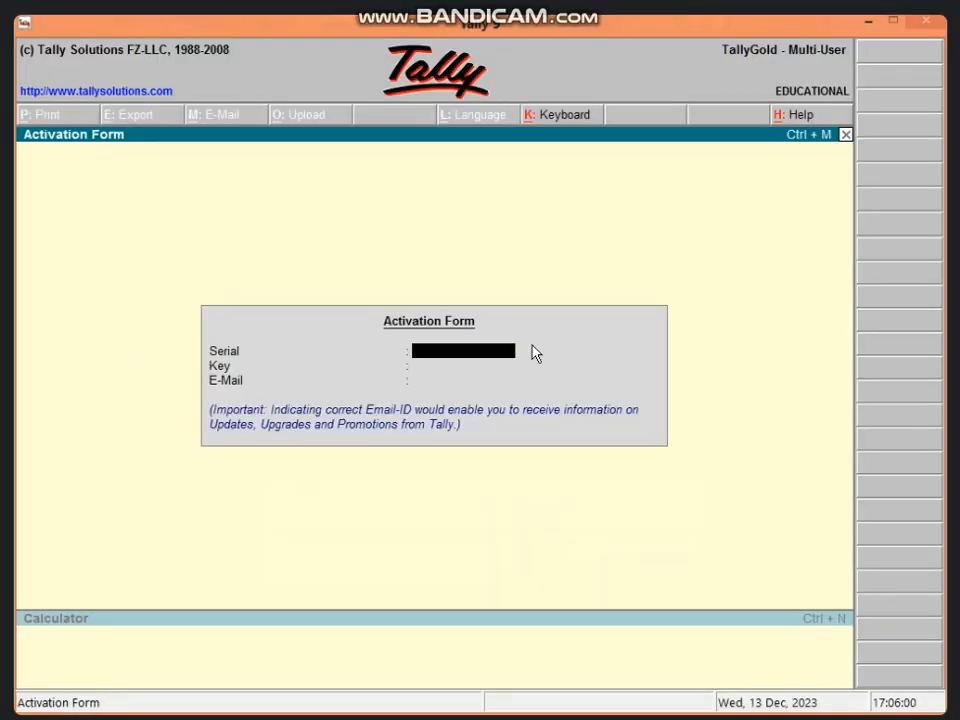
key("Escape")
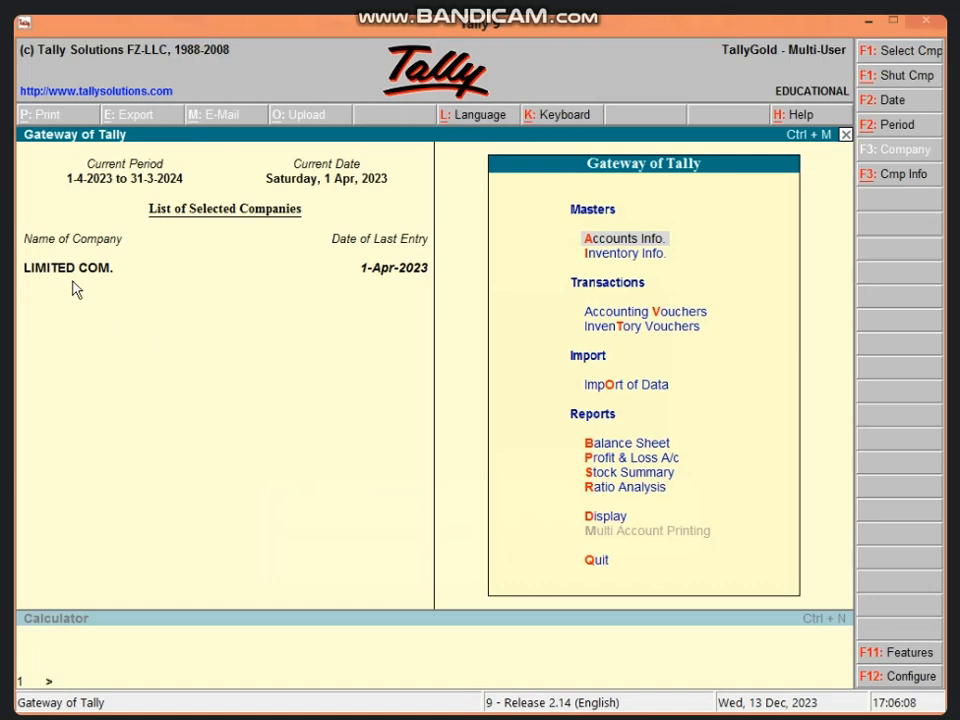
- Close LIMITED COM. and load the BANK OF INDIA company
key("alt+F1")
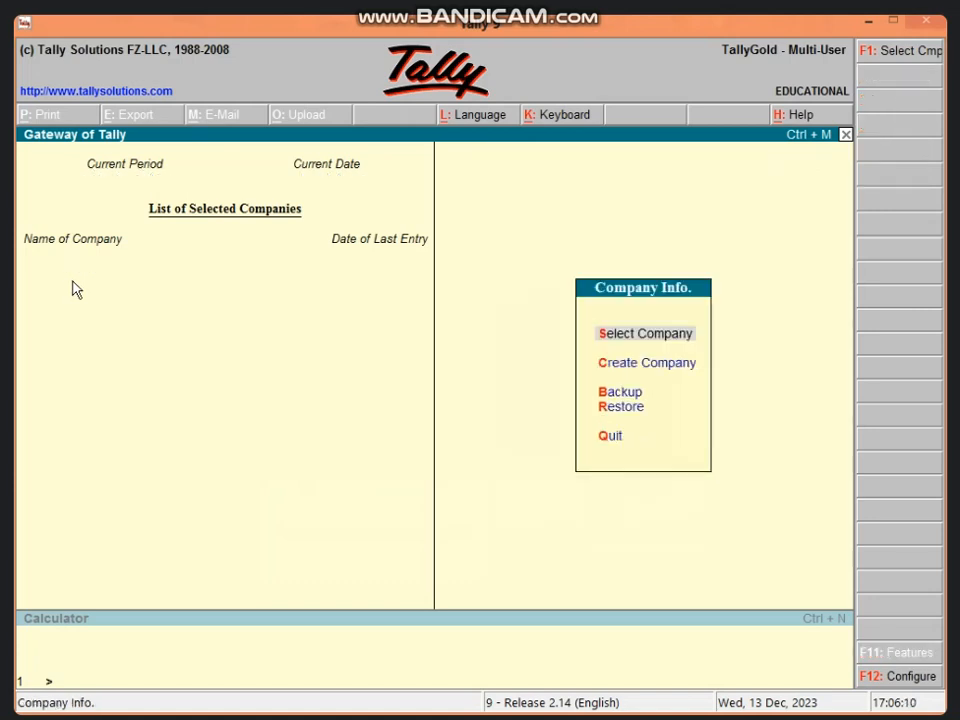
left_click(646, 334)
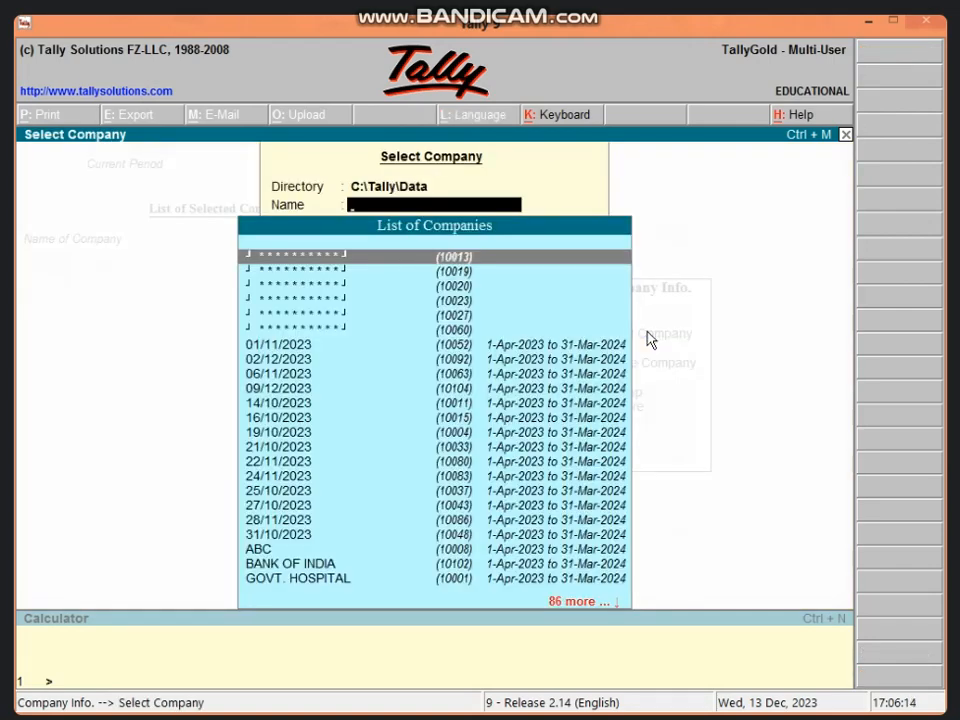
type("B")
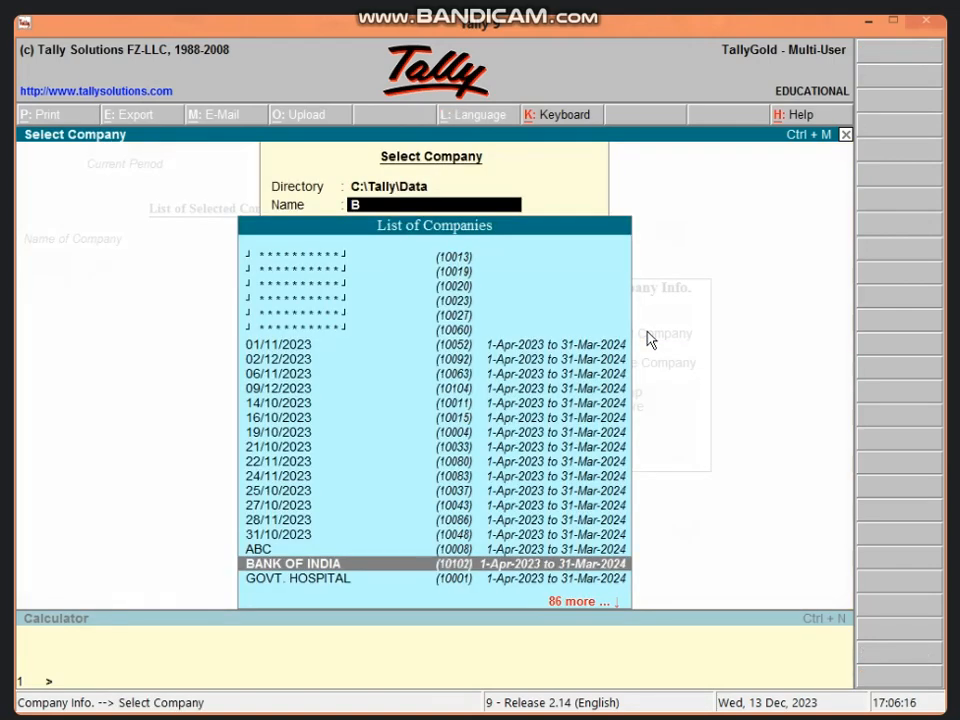
key("Return")
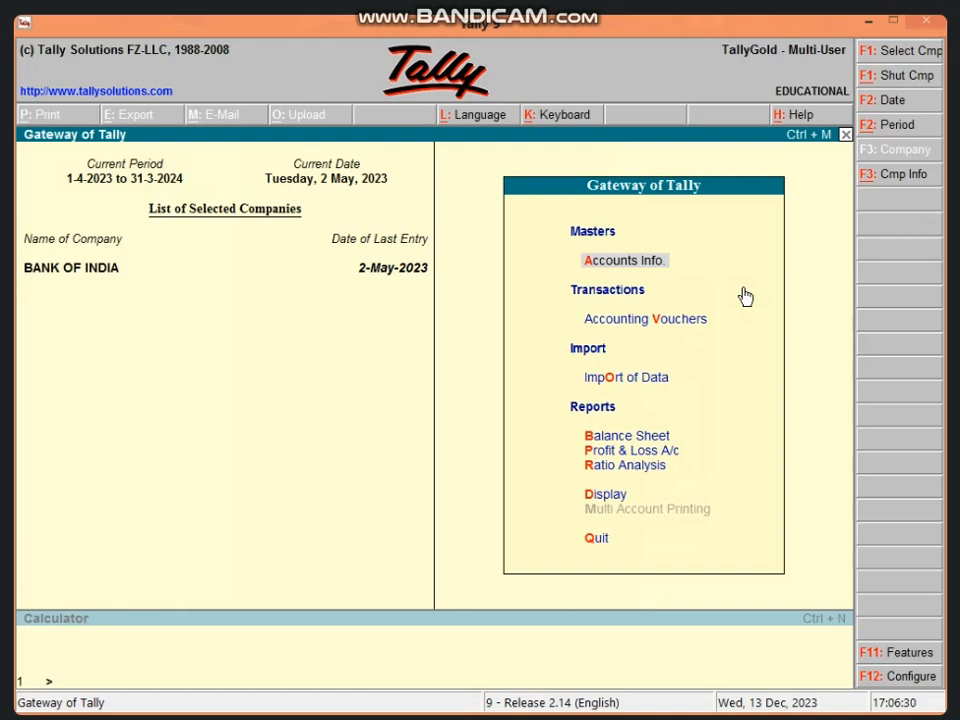
- Start creating ledger MOHIT'S LOAN A/C with alias 1002001, moving on to its group field
key("Return")
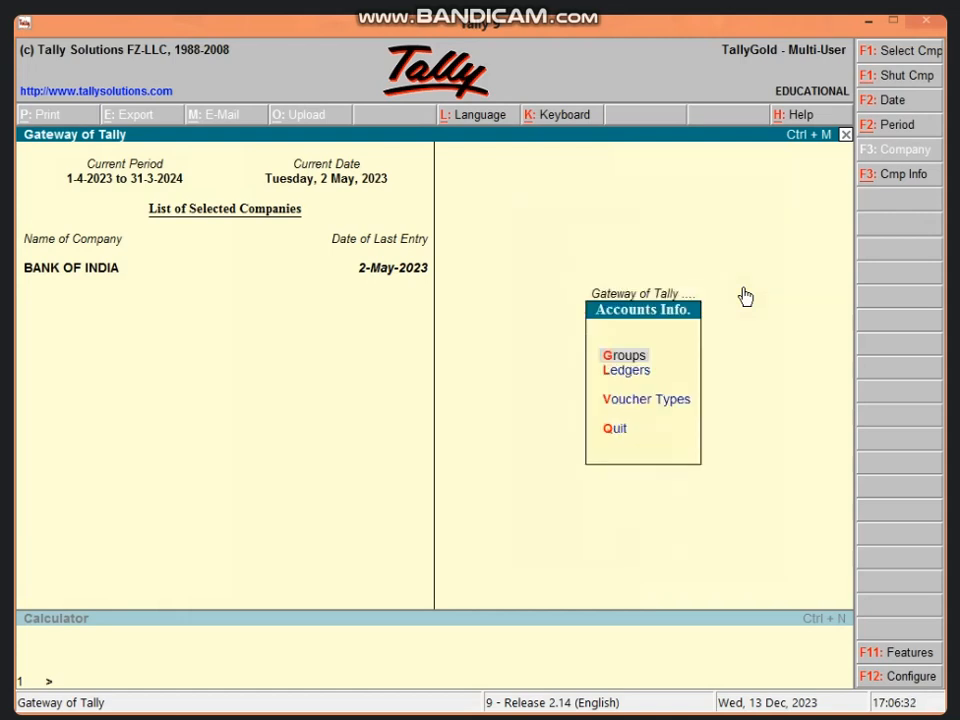
key("l")
key("Return")
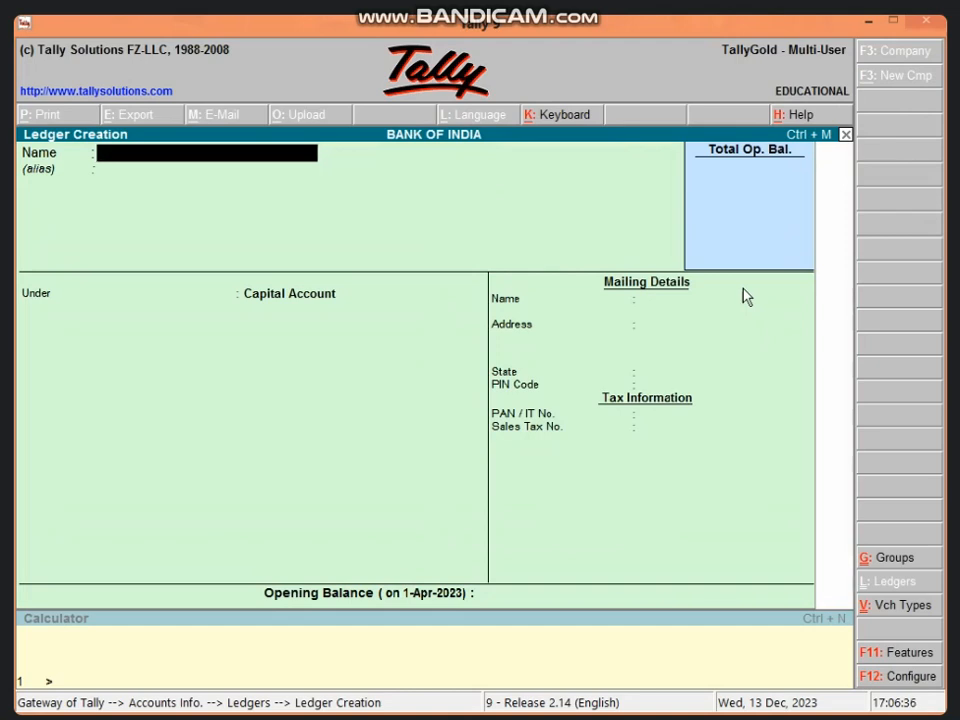
type("MOHIT'S L")
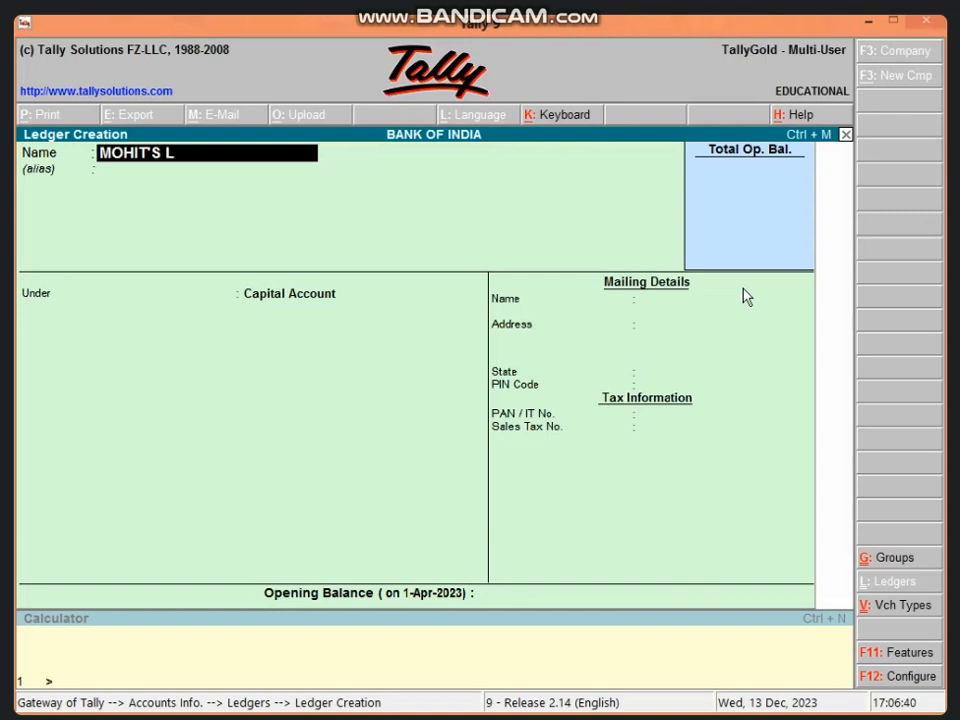
type("OAN A/C")
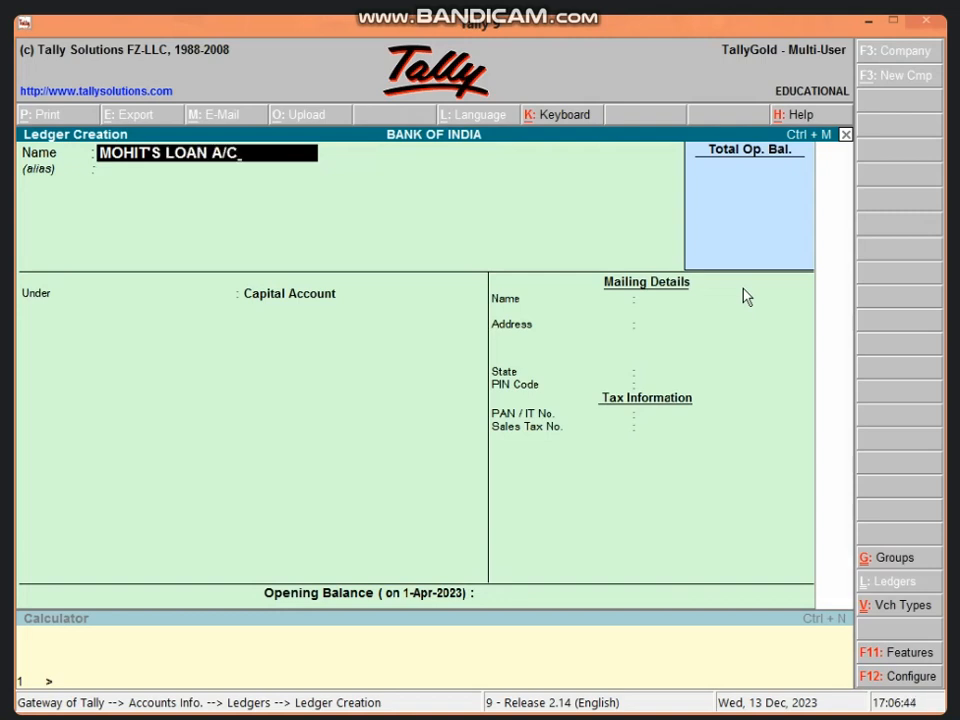
key("Return")
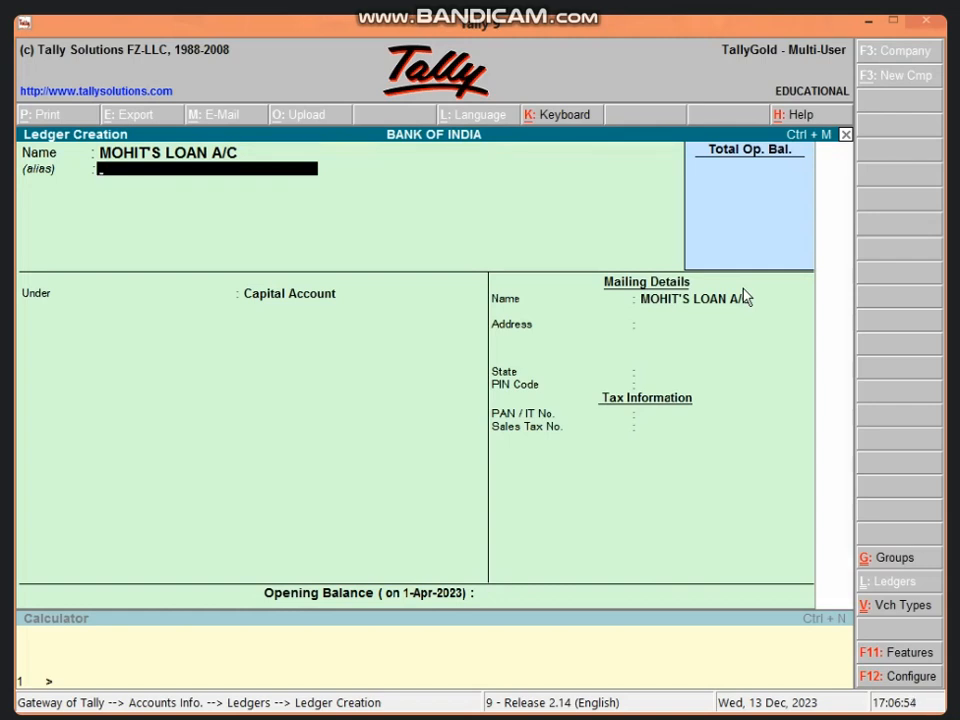
type("1002001")
key("Return")
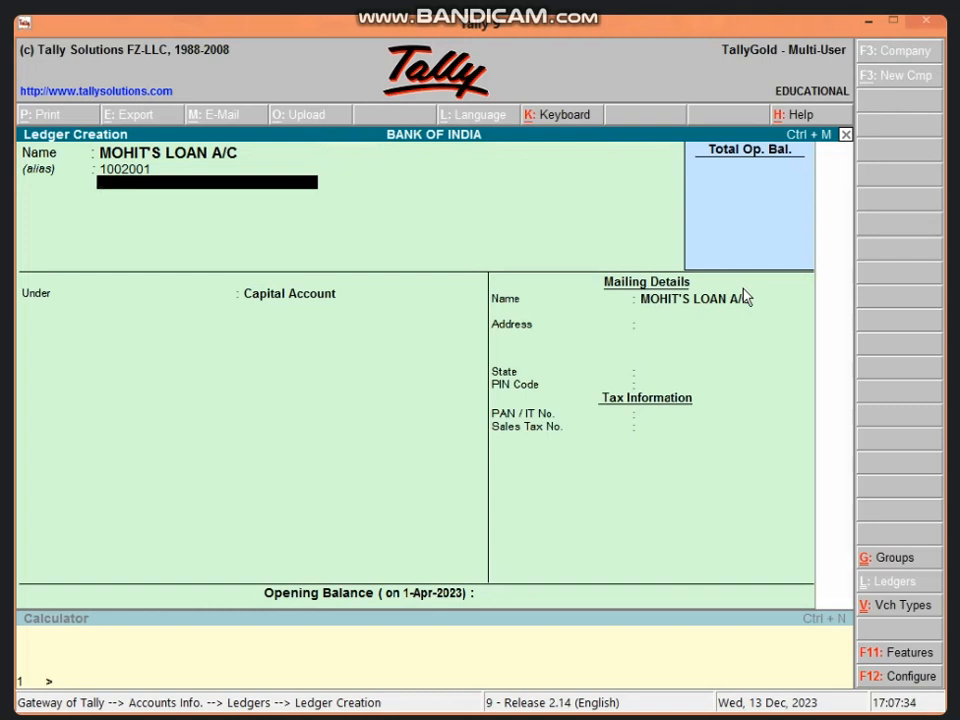
key("Return")
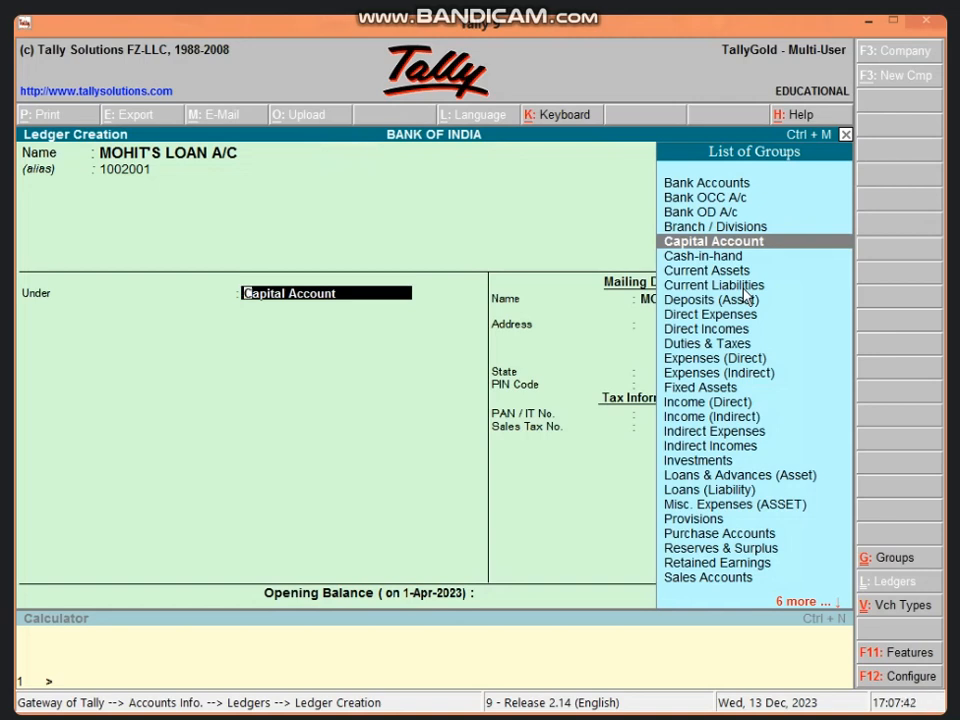
- Place the ledger under Loans & Advances (Asset) with address VIDISHA
type("L")
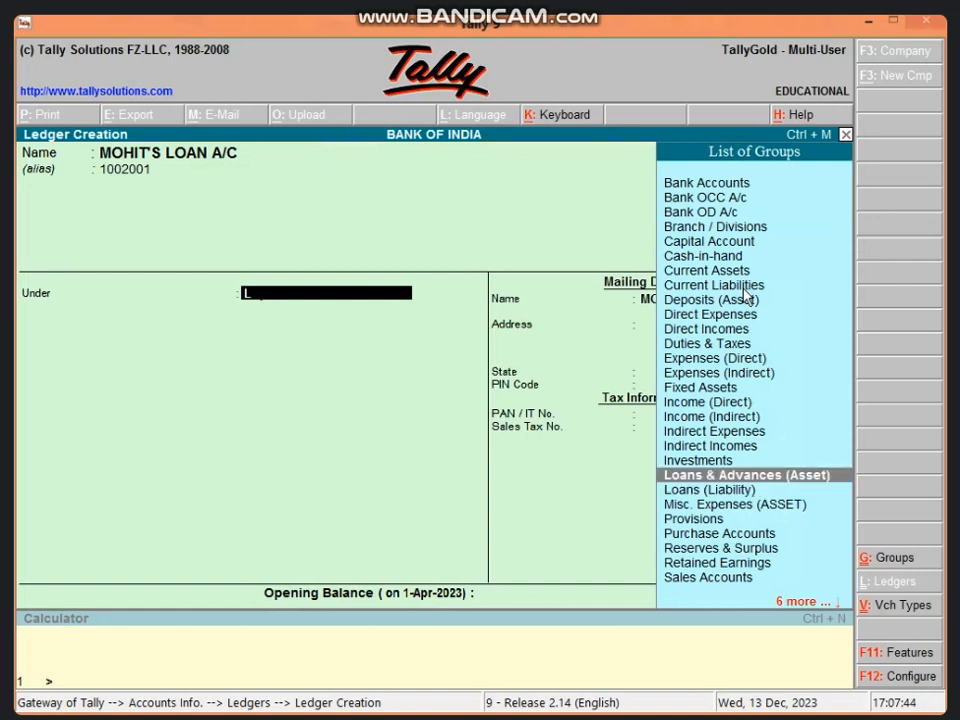
key("Return")
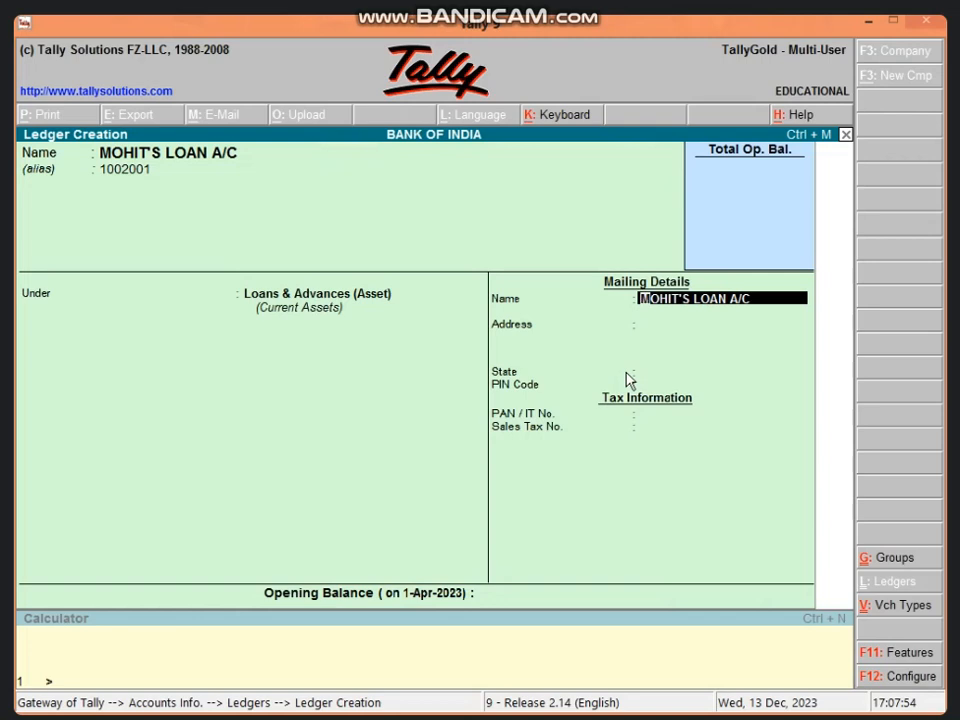
key("Return")
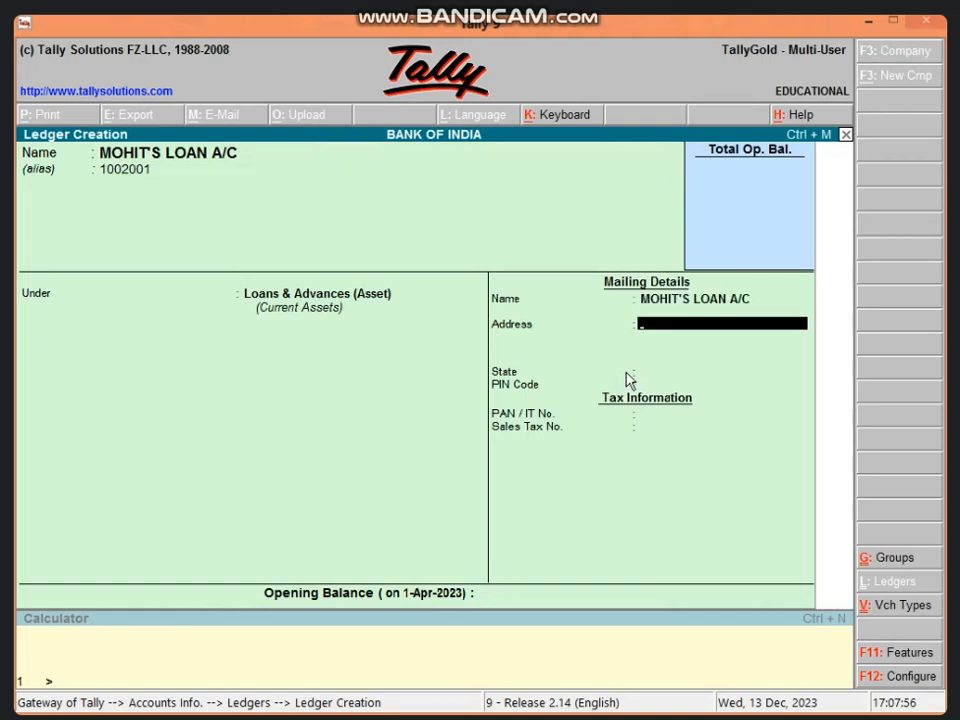
type("VIDISHA")
key("Return")
key("Return")
- Set state Madhya Pradesh and PIN code 464001, then save the ledger
type("M")
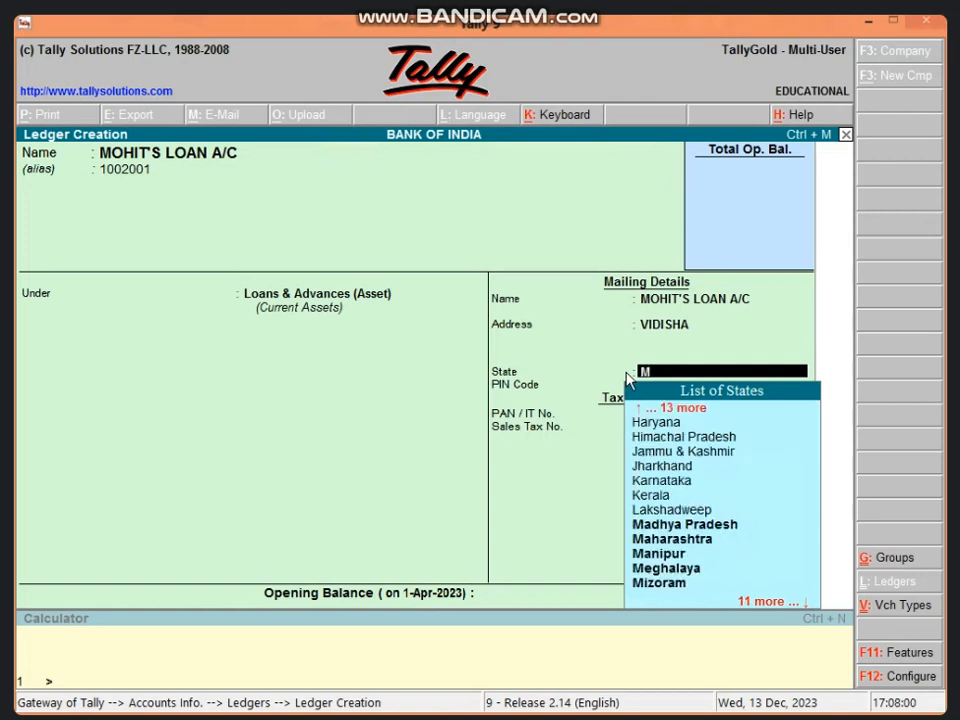
key("Down")
key("Up")
key("Return")
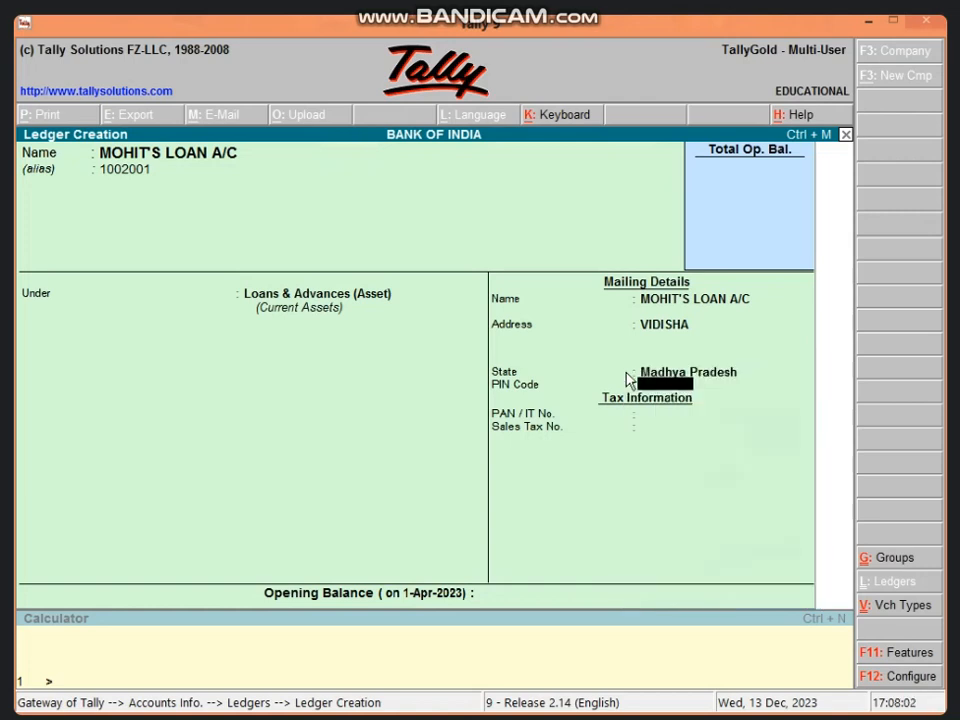
type("464001")
key("Return")
key("Return")
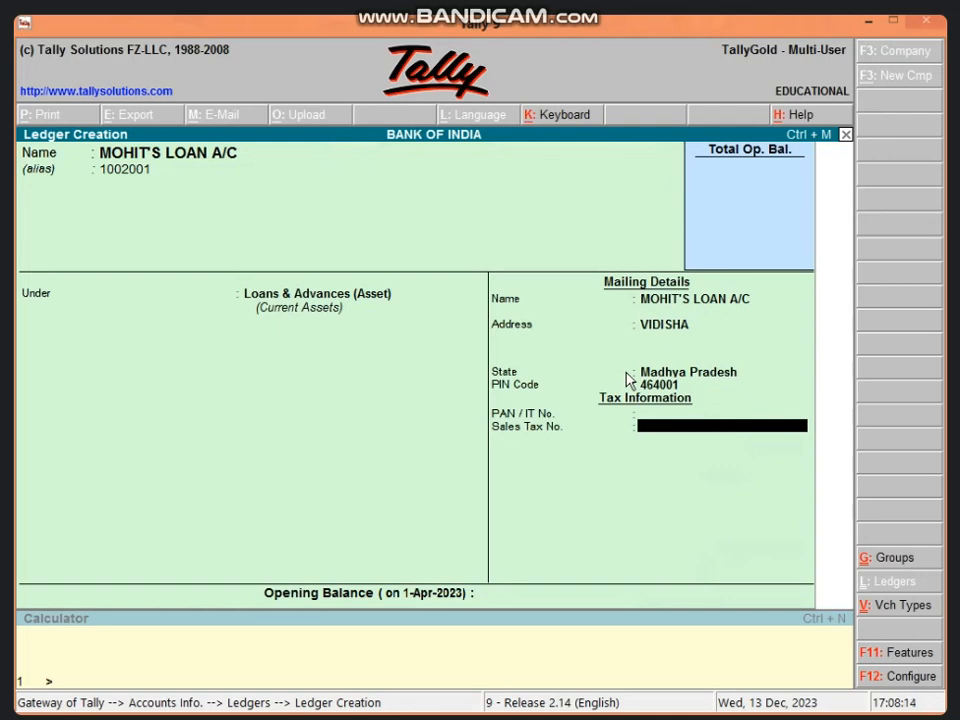
key("Return")
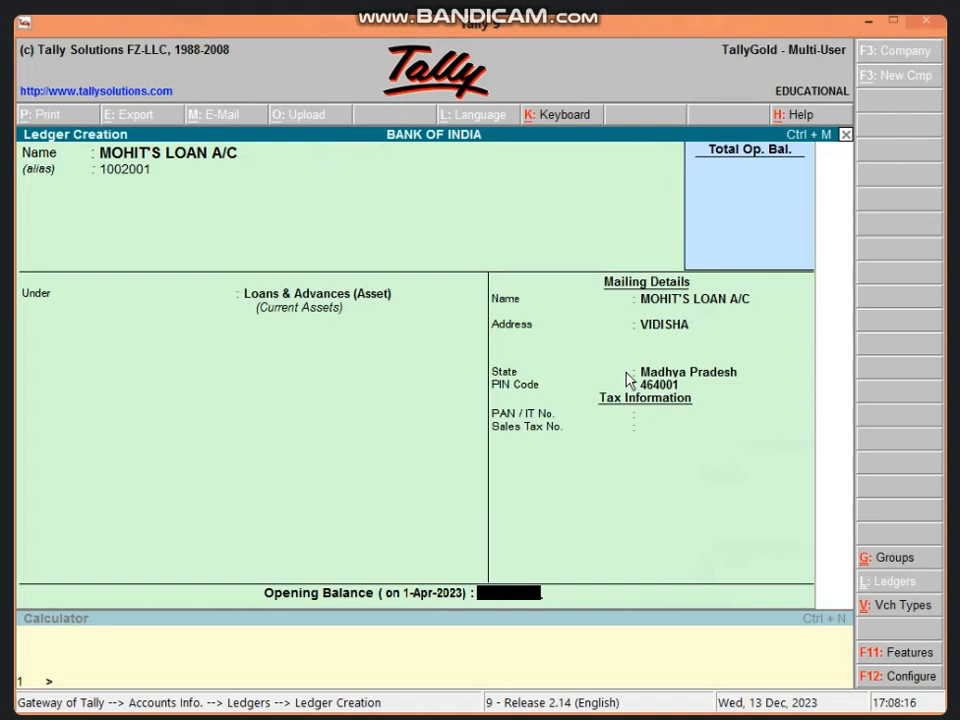
key("Return")
key("Return")
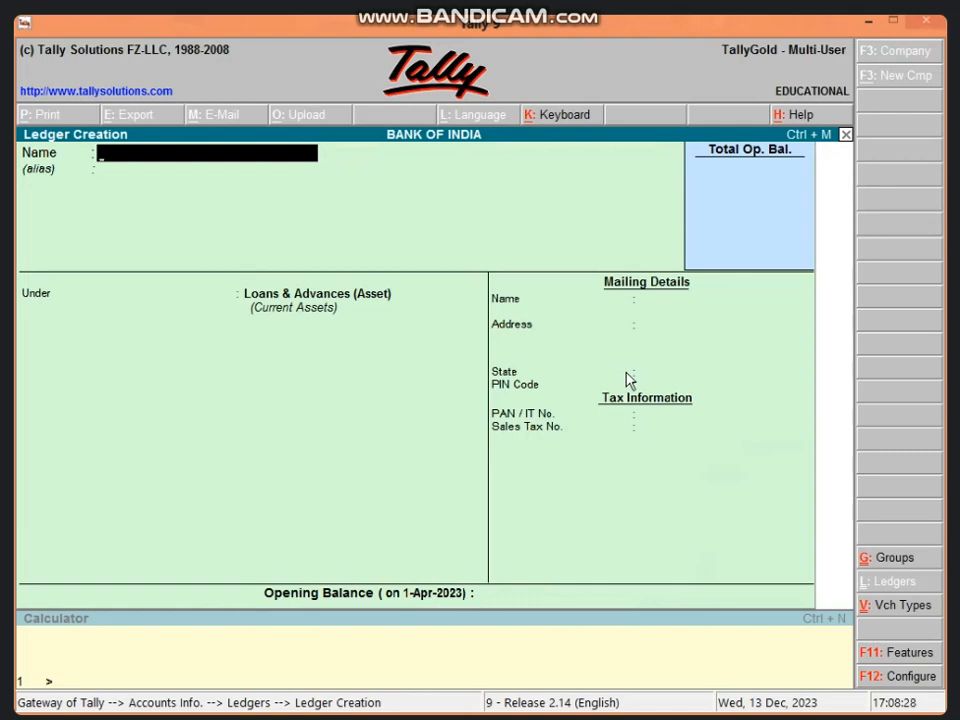
key("Escape")
key("Escape")
- Return to the Gateway of Tally and enter accounting vouchers for a payment
key("Escape")
key("Escape")
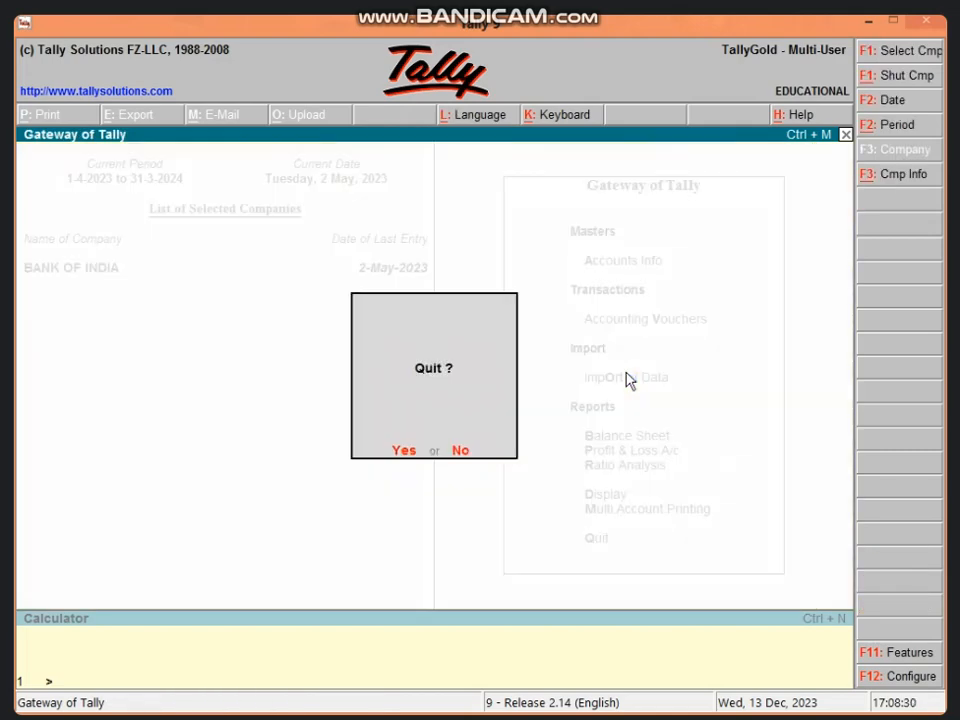
key("Escape")
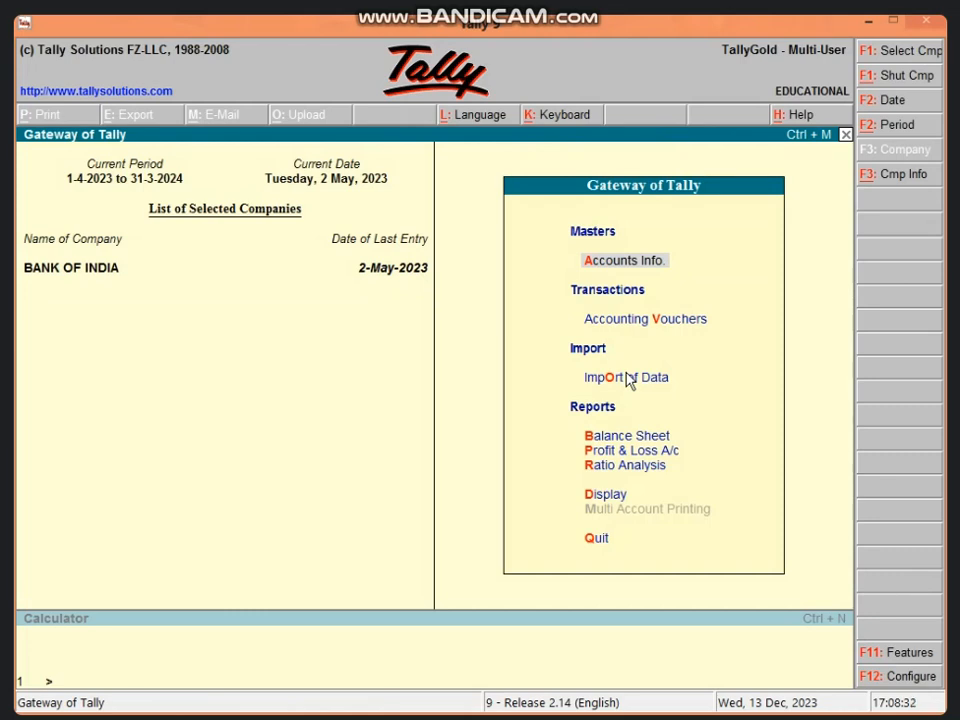
key("v")
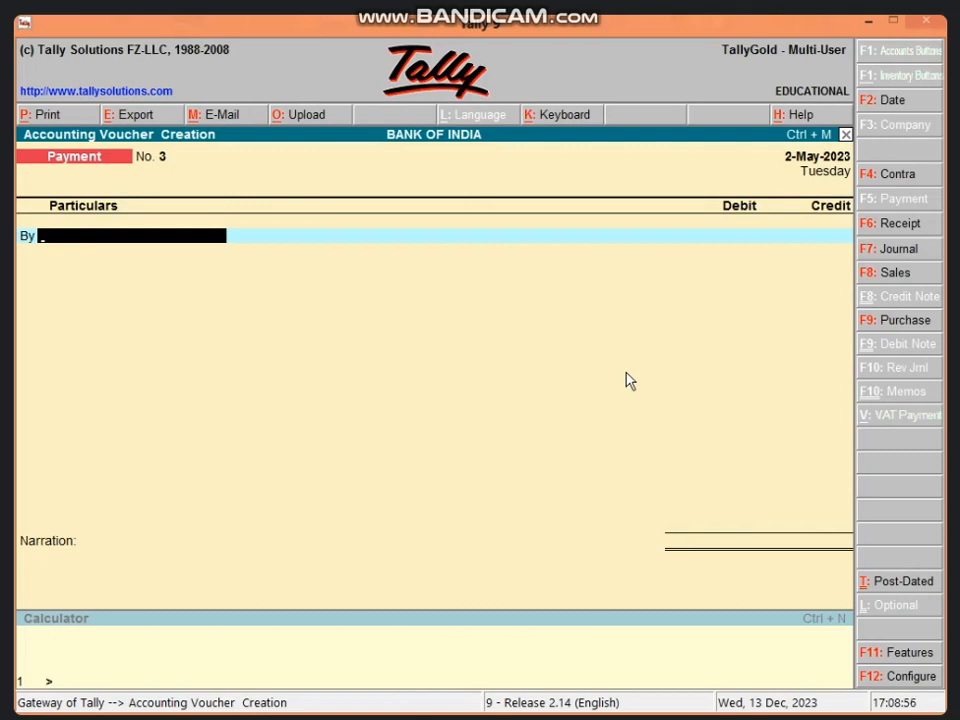
- Debit MOHIT'S LOAN A/C with 5,00,000 in the payment voucher
type("M")
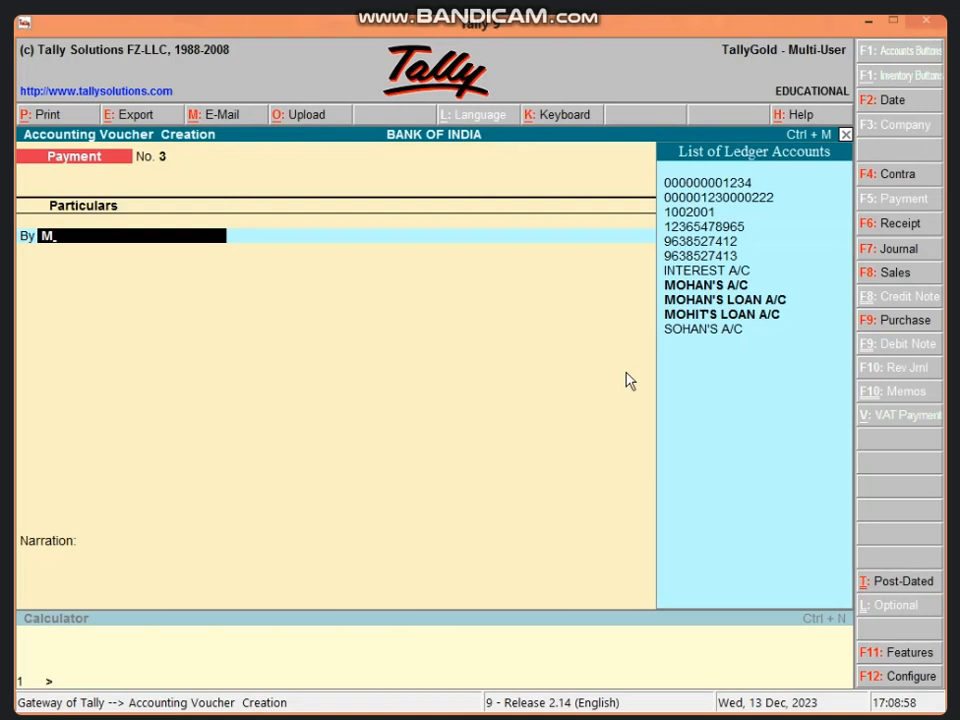
key("Down")
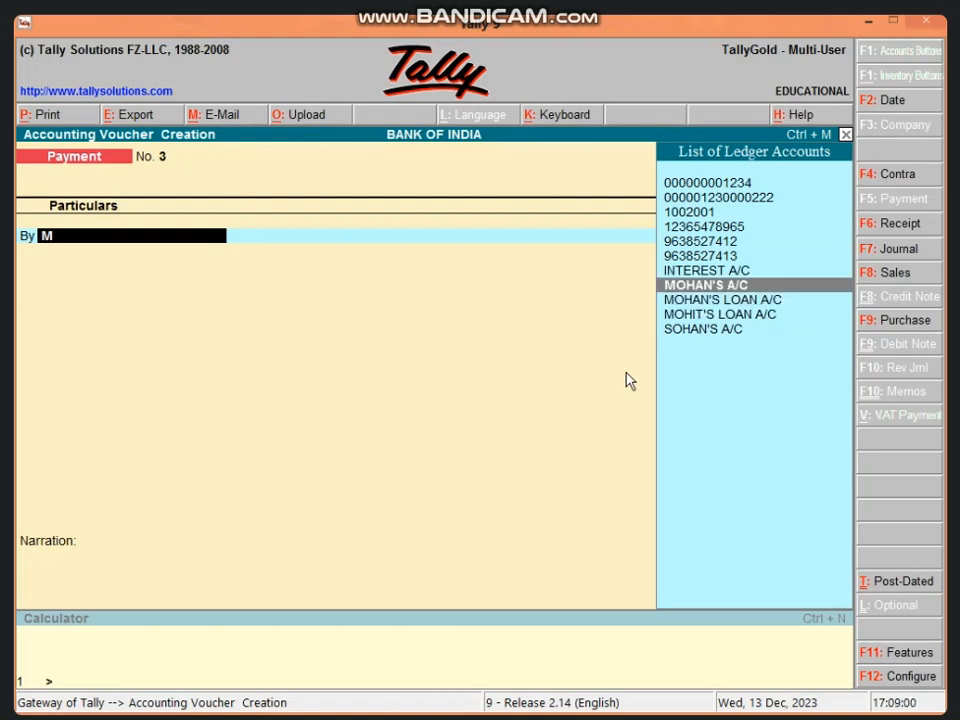
key("Down")
key("Down")
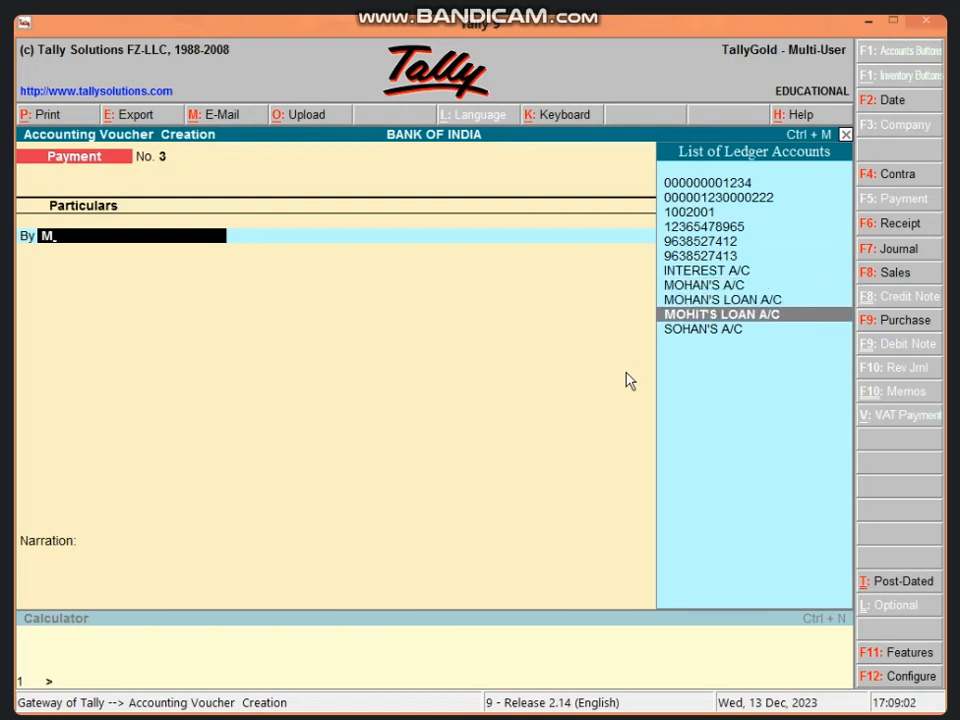
key("Return")
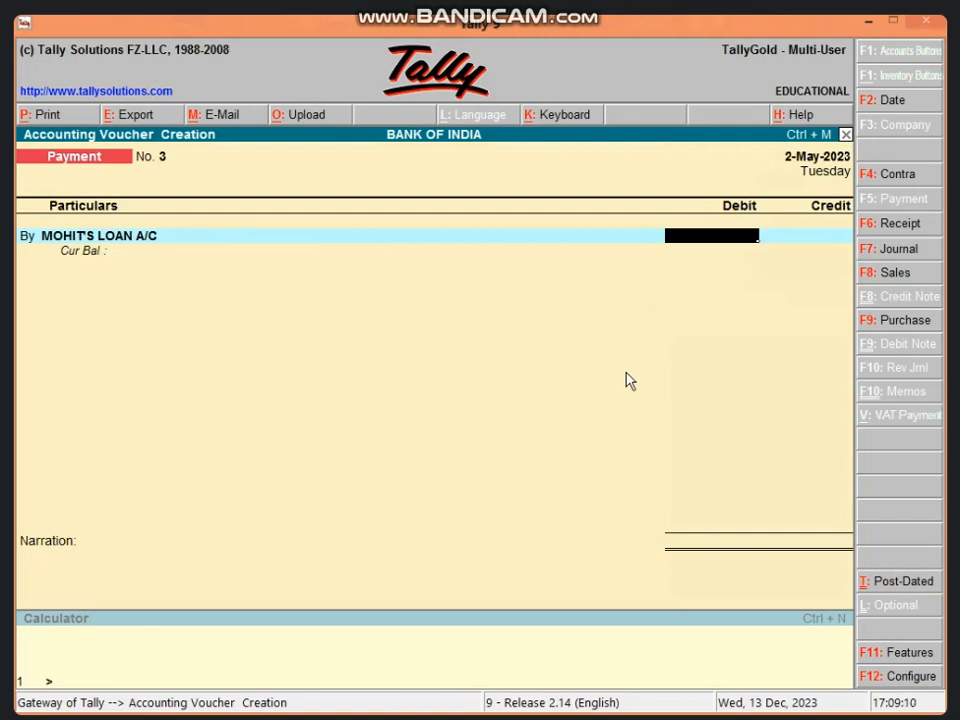
type("5,00,0")
type("0")
type("0000")
key("Return")
key("Return")
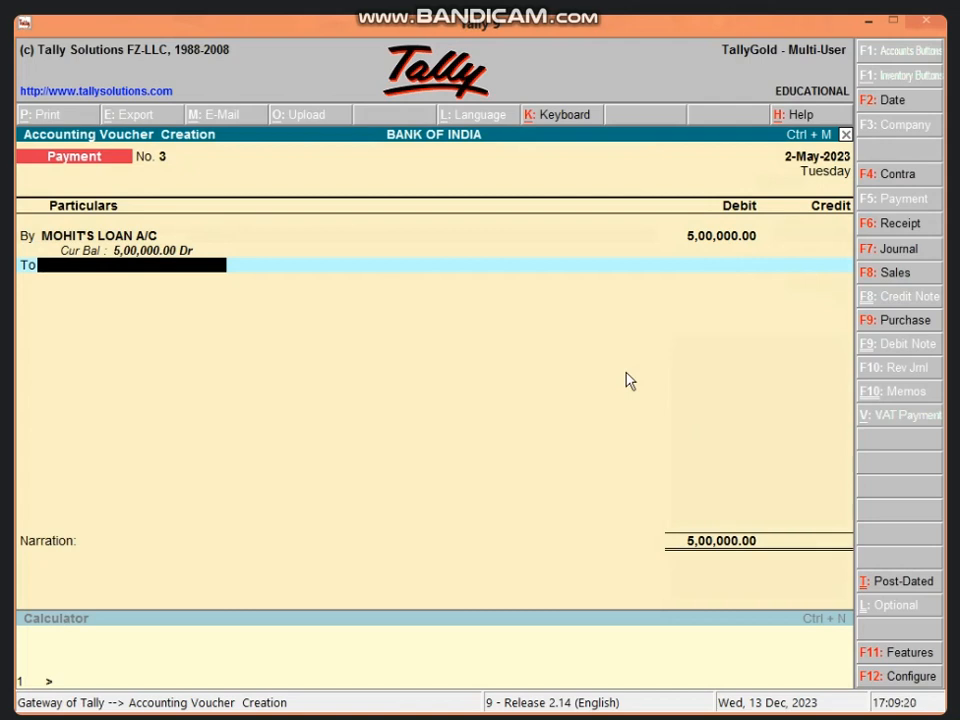
- Credit Cash 5,00,000, dismiss the negative cash warning and save voucher No. 3
type("C")
key("Return")
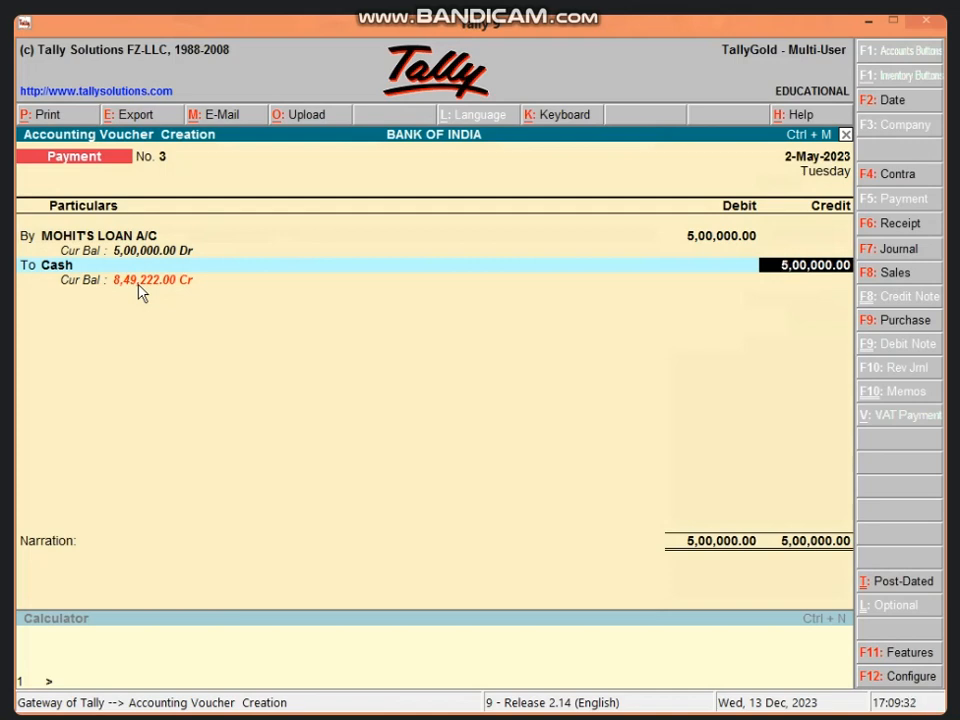
key("Return")
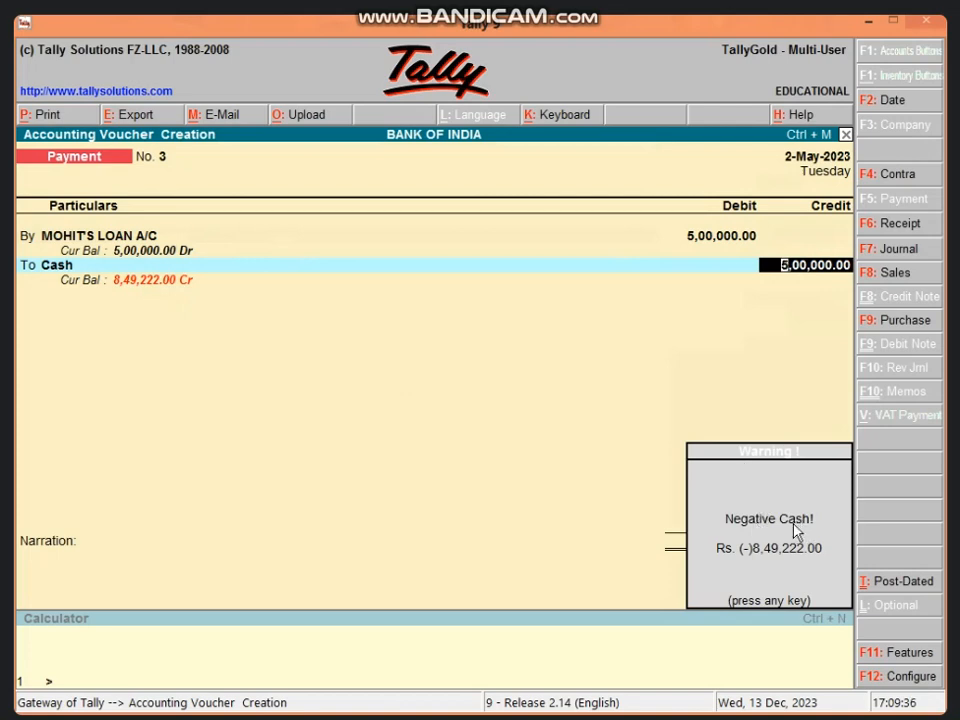
key("Return")
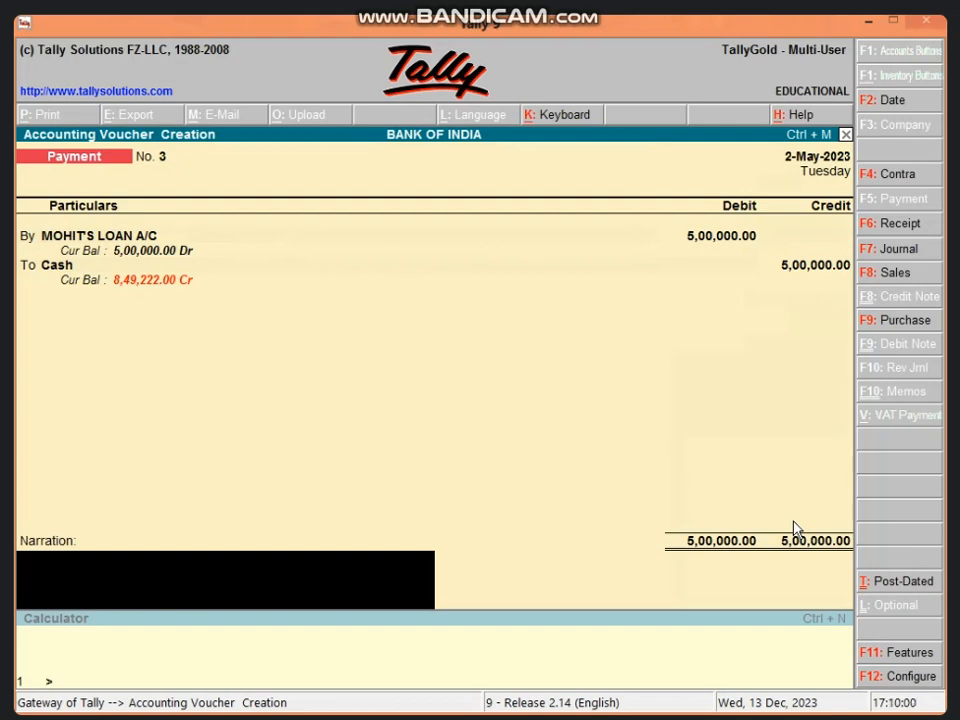
key("Return")
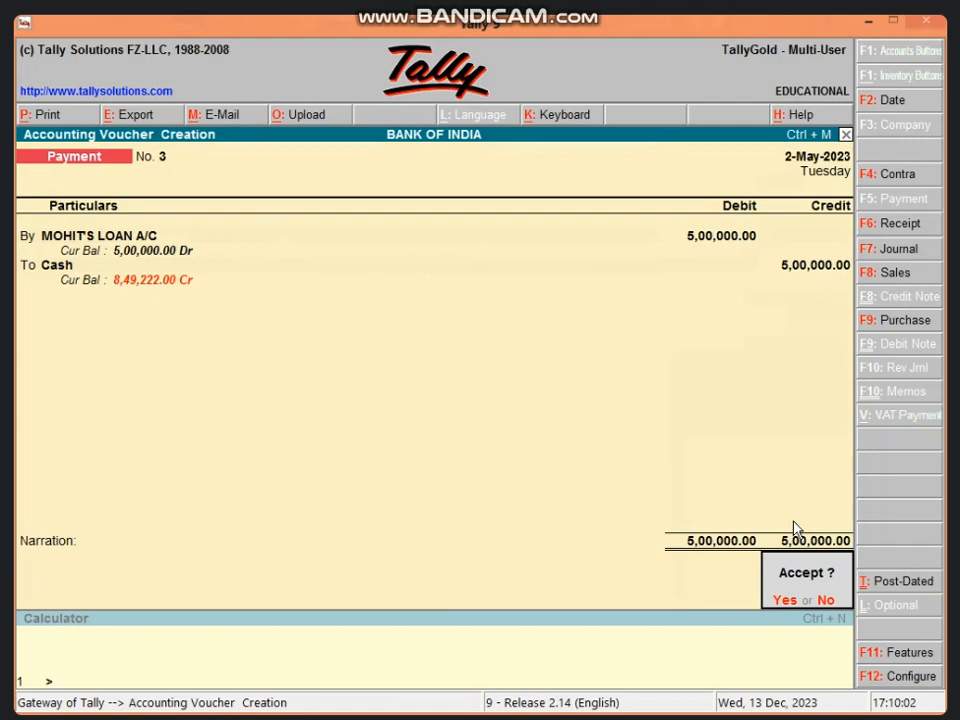
key("y")
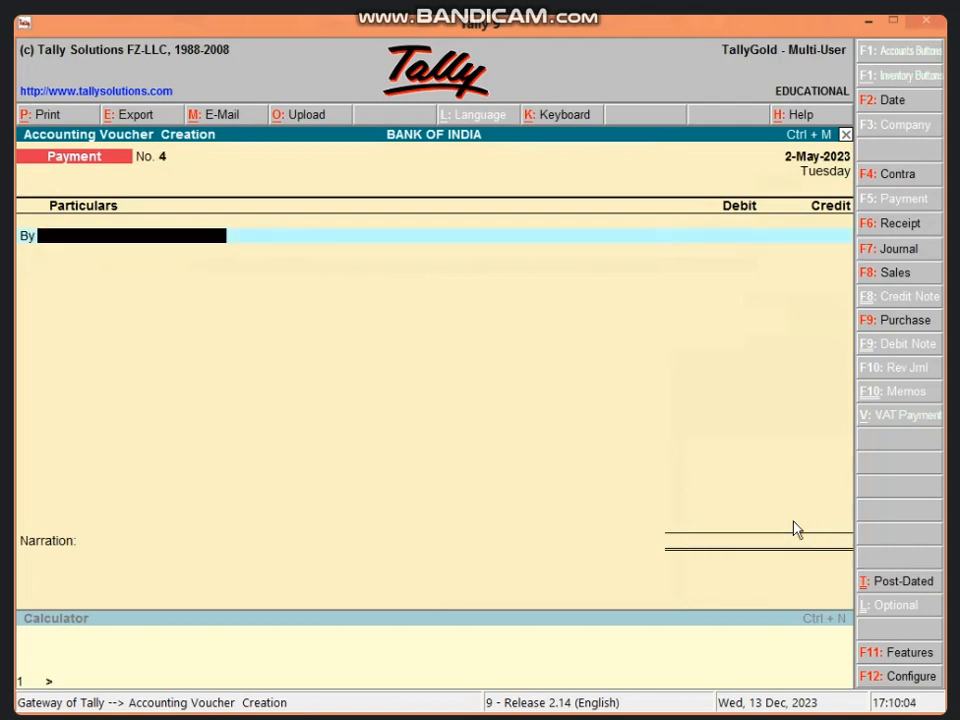
- View receipt voucher No. 7, then back out to the Gateway of Tally without quitting
key("Page_Up")
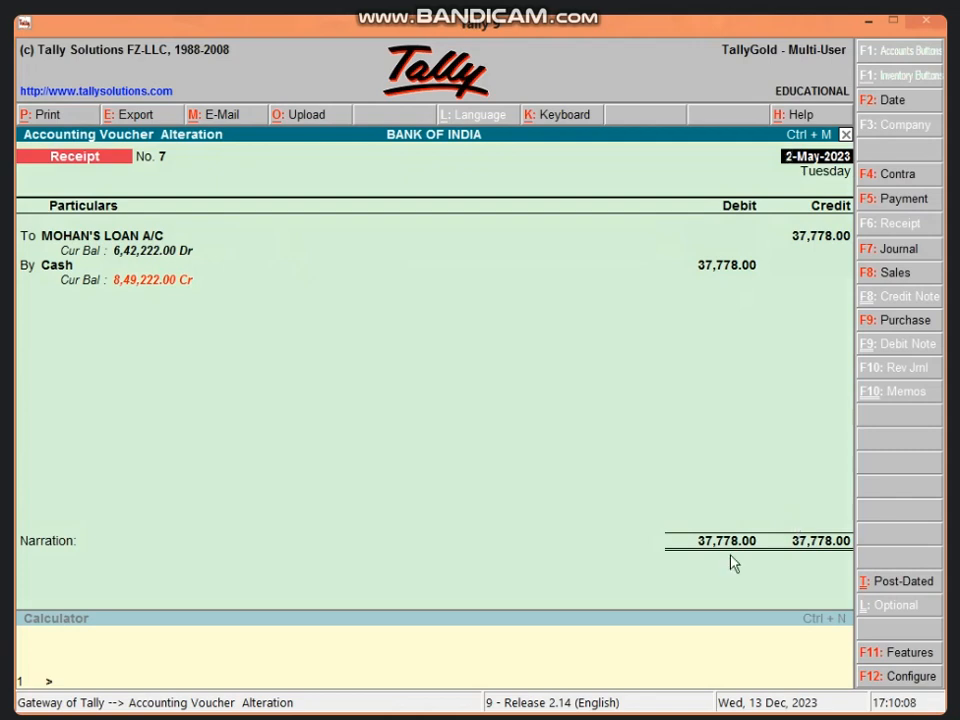
left_click(293, 568)
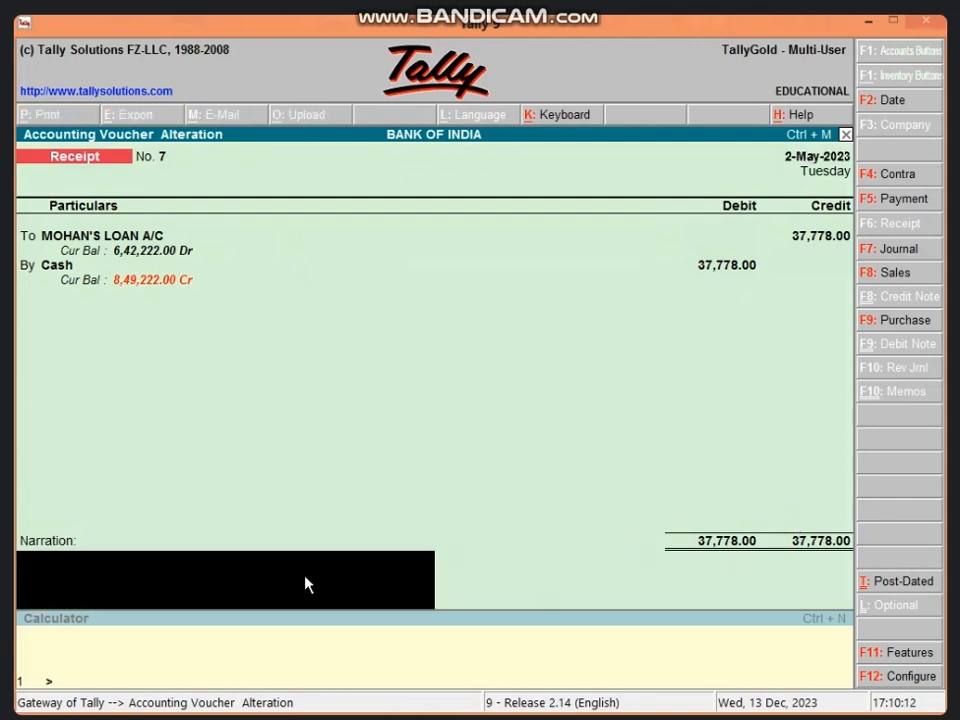
key("Return")
key("Return")
key("Escape")
key("Return")
key("Escape")
key("n")
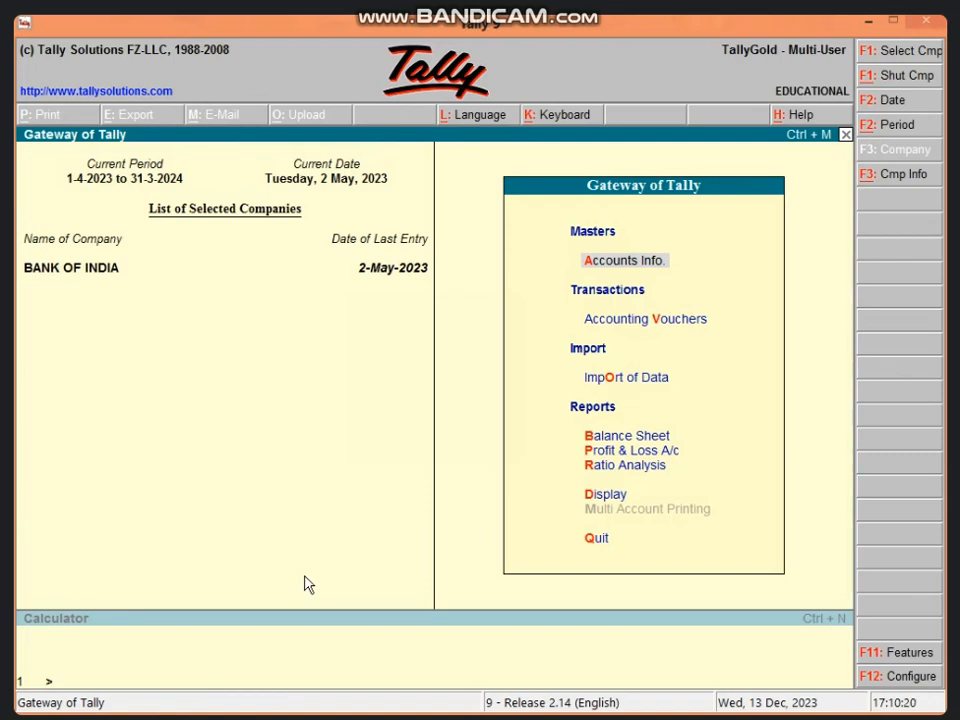
key("v")
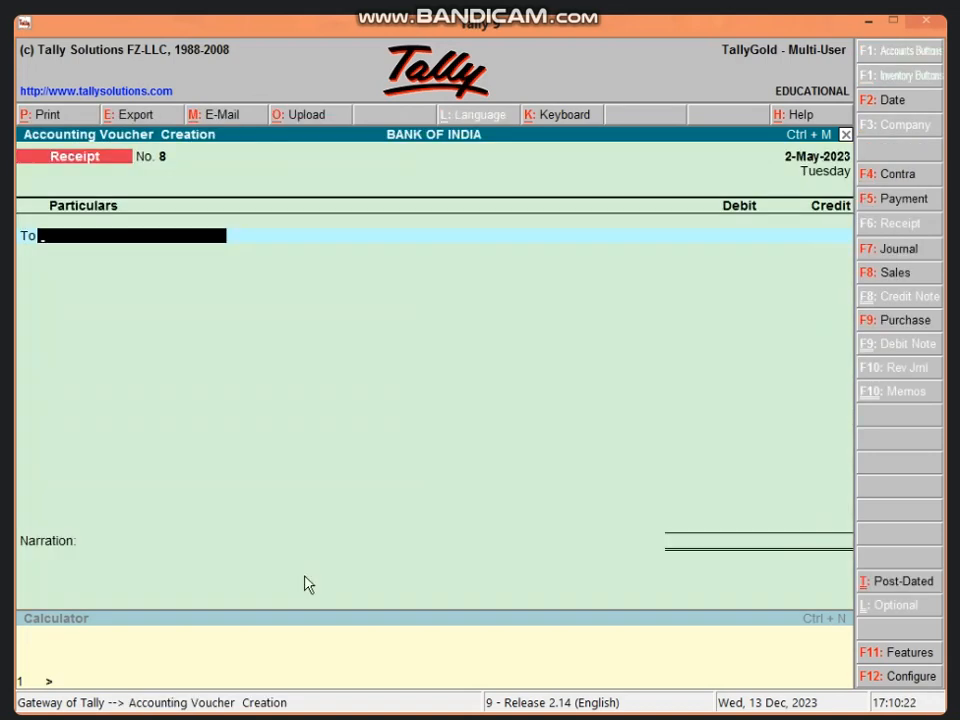
- Reopen payment voucher No. 3 and type narration 'BEING LOAN AMT 500000 , RATE OF INT 5% , TOTAL INT'
key("Page_Up")
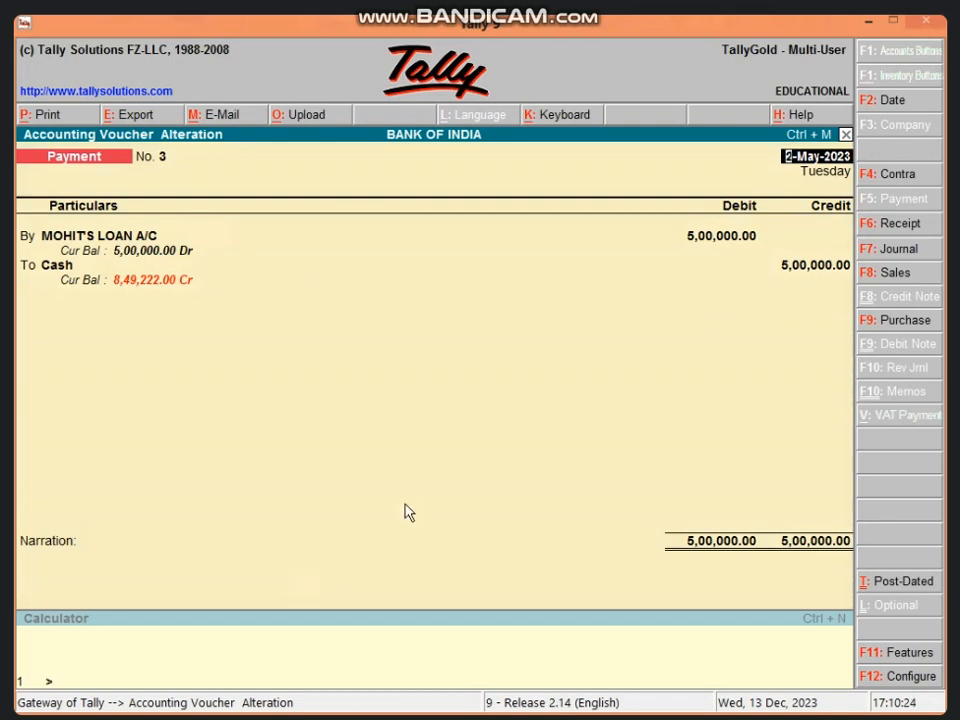
left_click(212, 561)
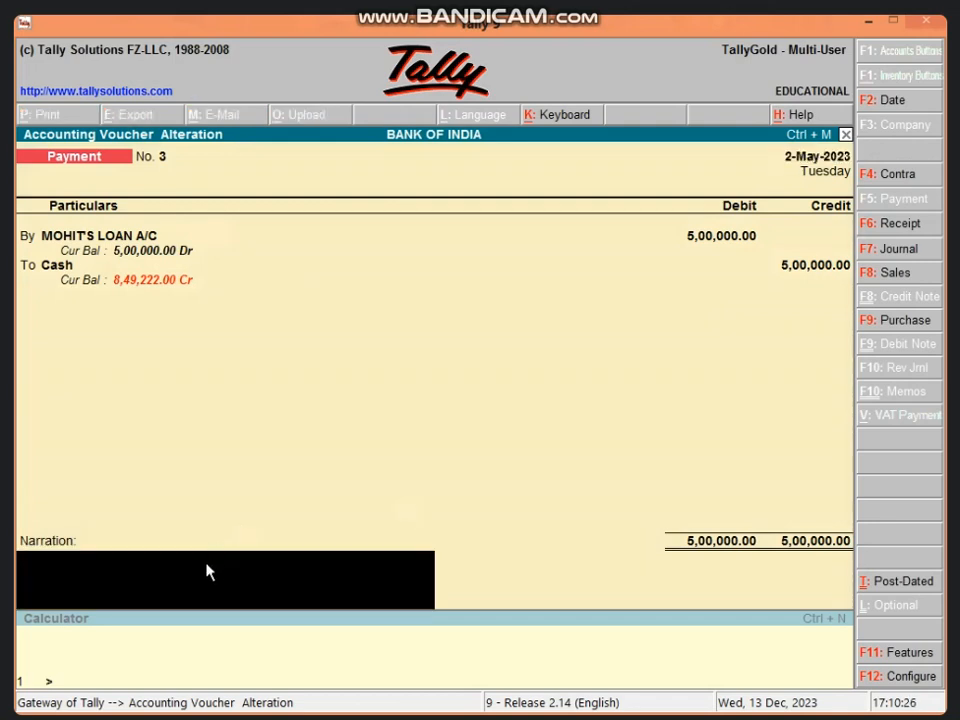
type("BEING LOAN A")
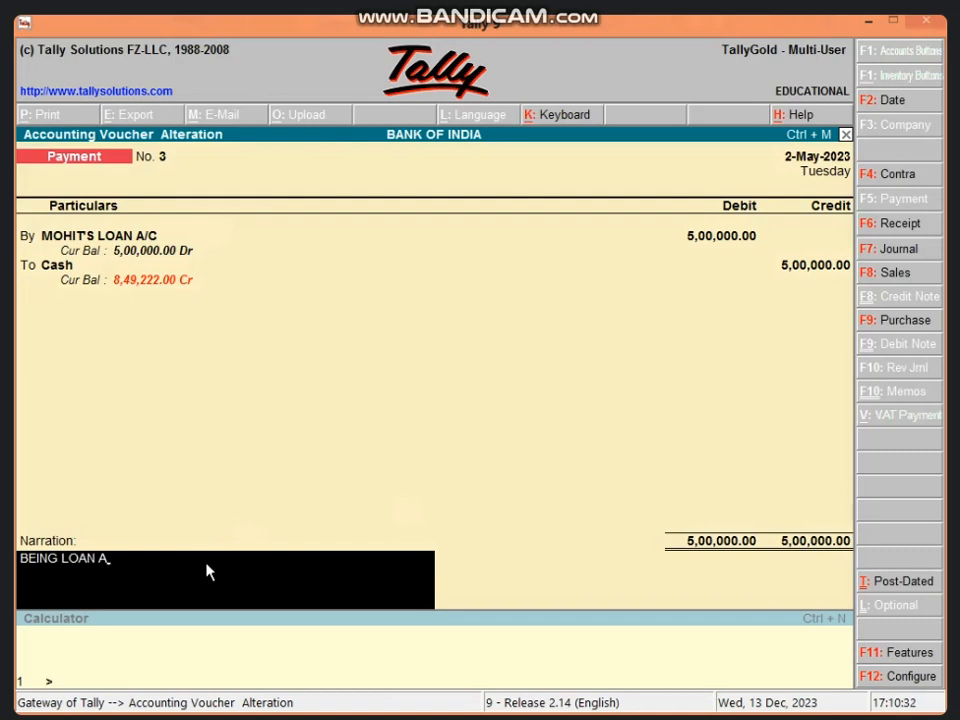
type("MT 500000 ,")
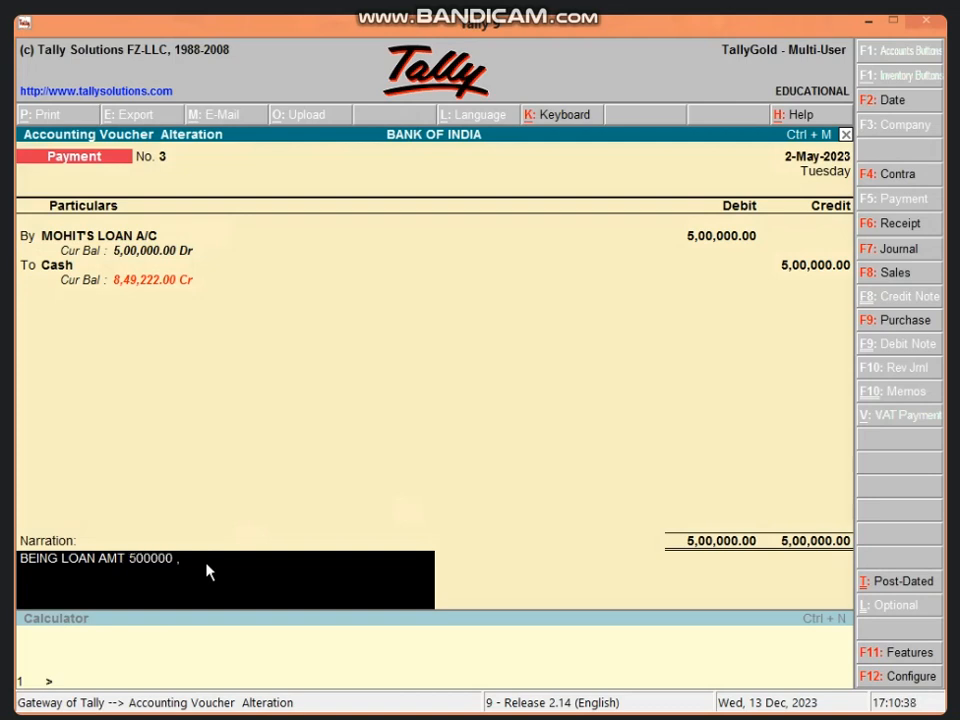
type(" RATE OF INS")
key("BackSpace")
type("T")
type("5% , TO TAL")
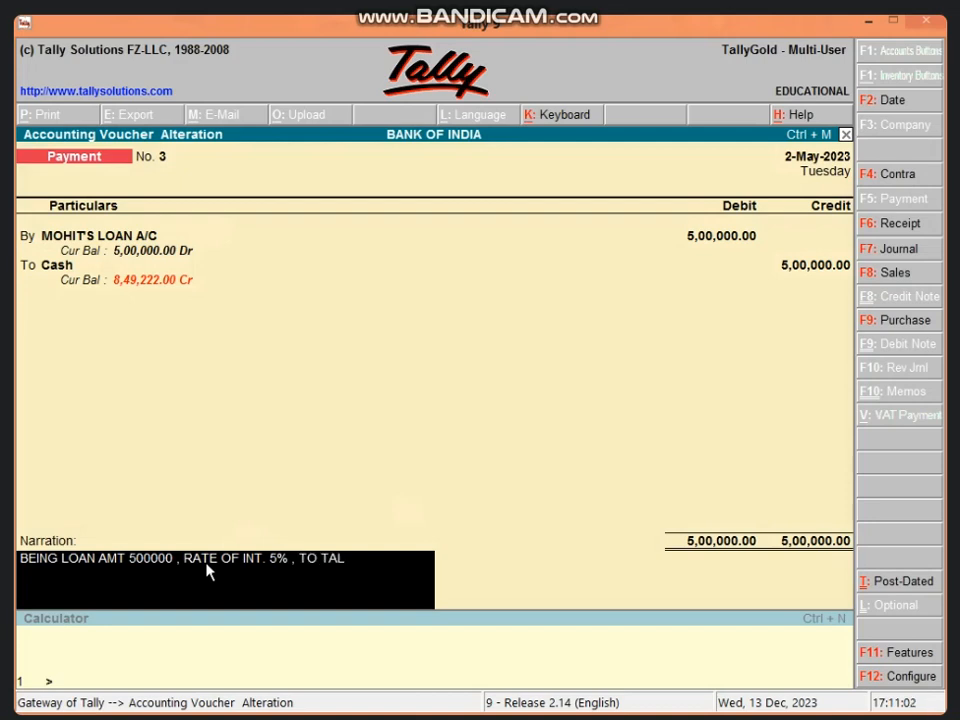
key("BackSpace")
key("BackSpace")
key("BackSpace")
key("BackSpace")
type("TAL INS")
key("BackSpace")
type("T")
- Start Excel 2013 via the Start search and open the recent INTEREST workbook
key("super")
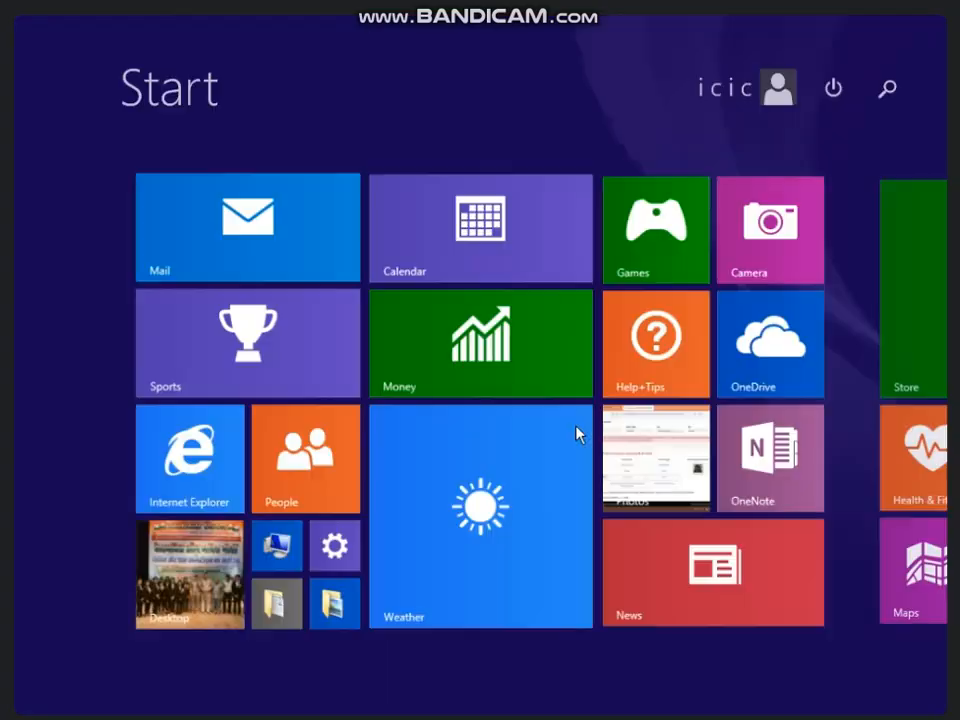
type("EXCel 2013")
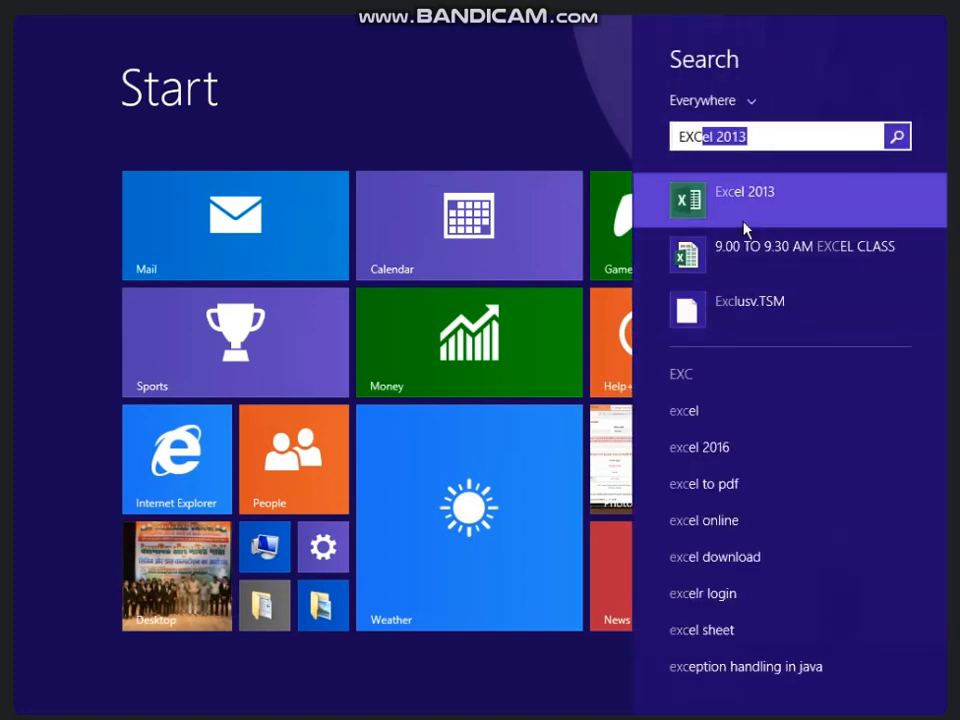
left_click(745, 229)
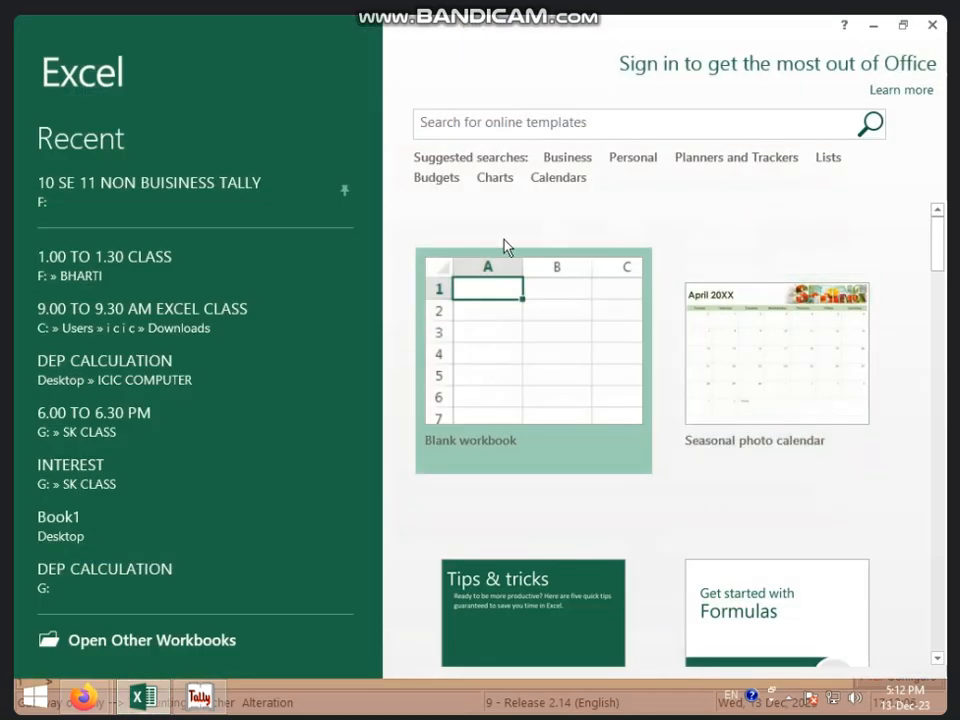
left_click(195, 465)
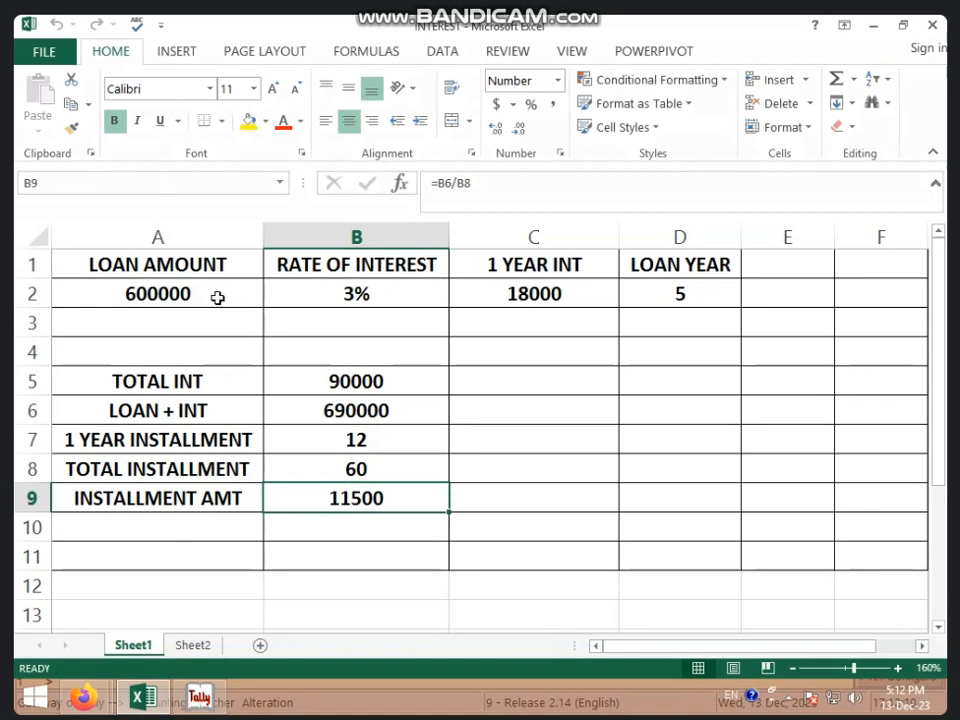
- Change the loan amount in A2 to 500000 and the interest rate in B2 to 5%
left_click(214, 289)
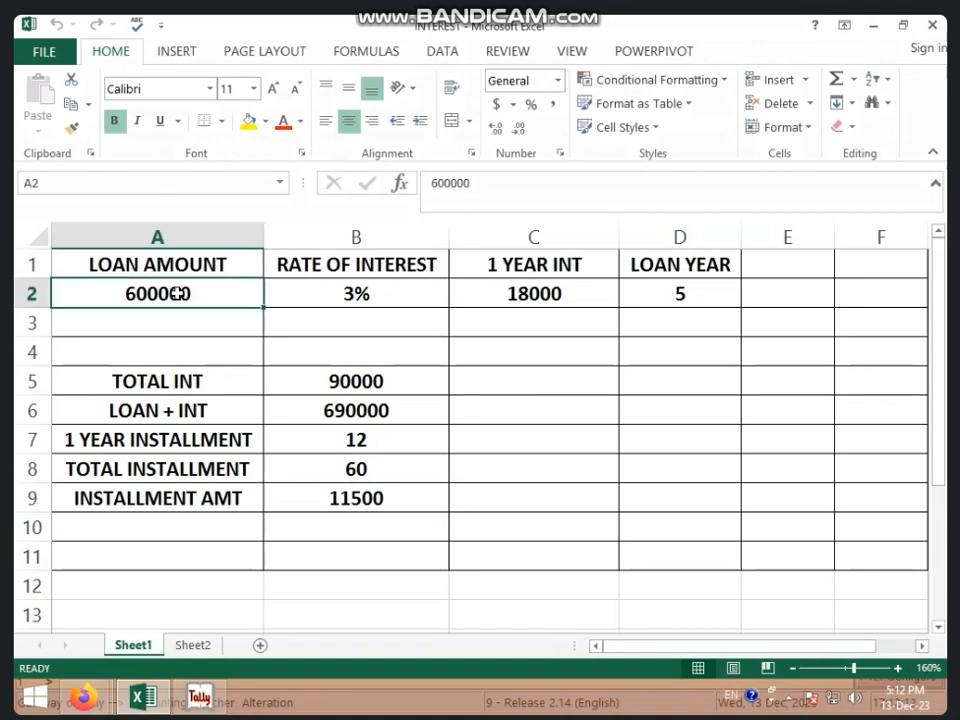
type("5")
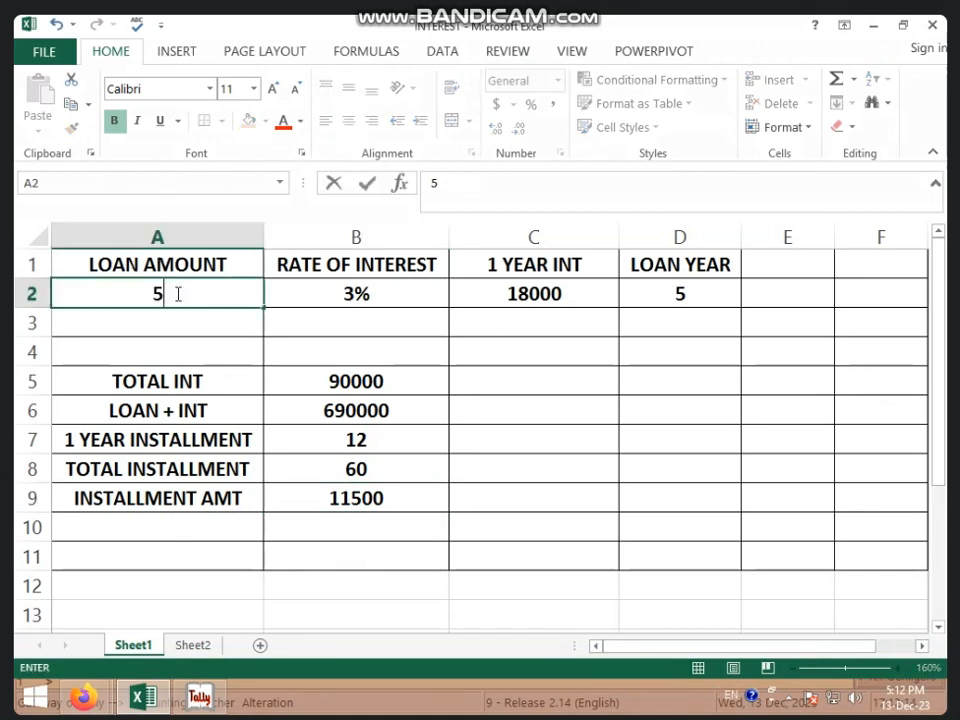
type("00000")
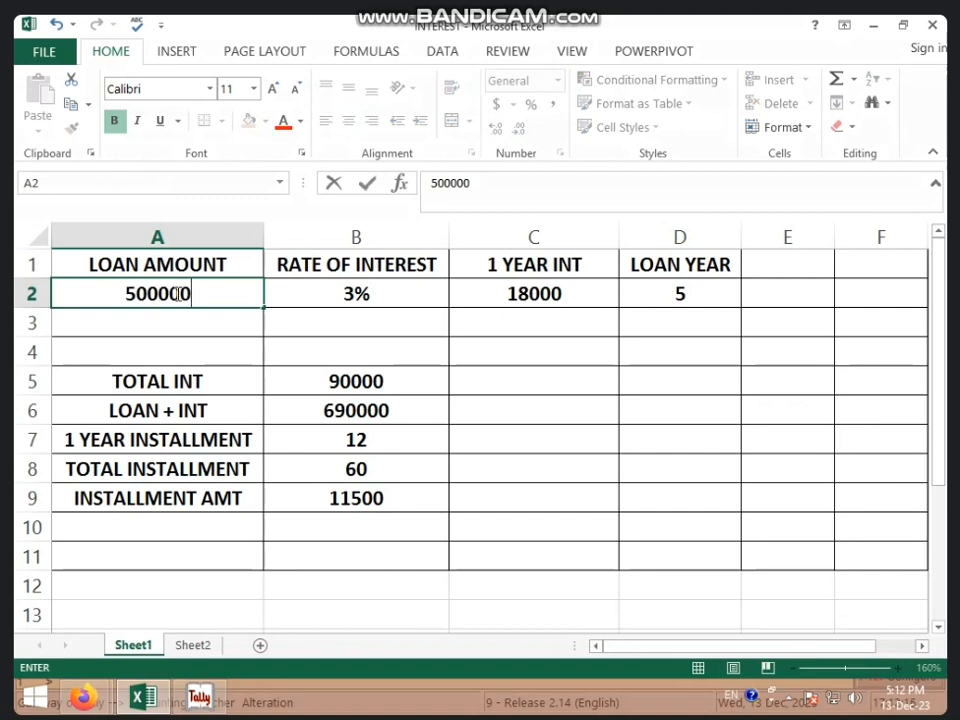
key("Return")
left_click(392, 302)
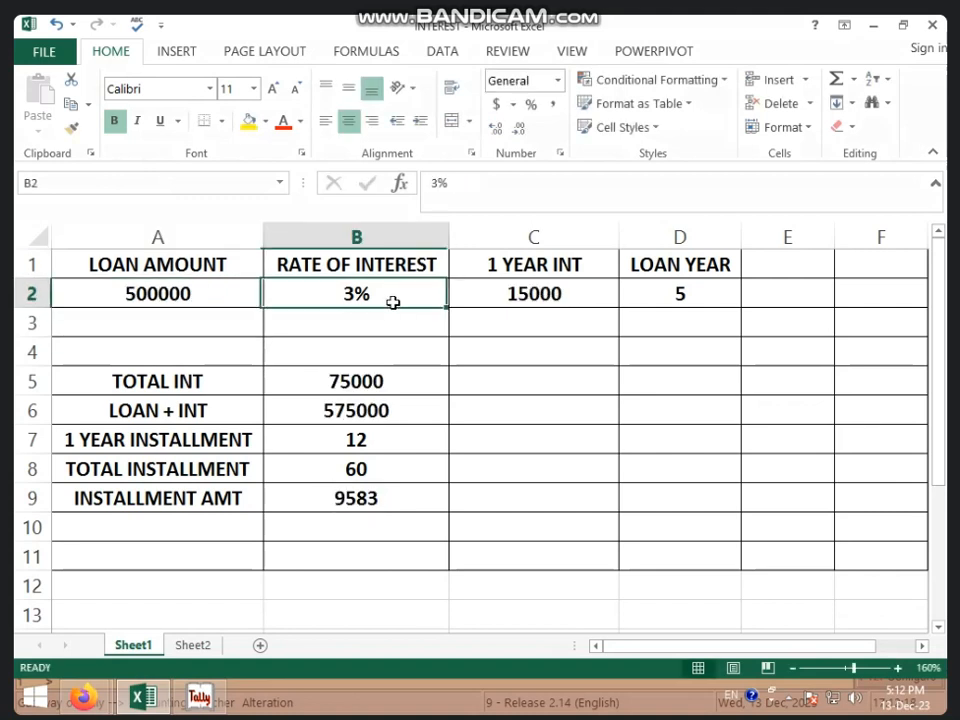
type("3")
key("BackSpace")
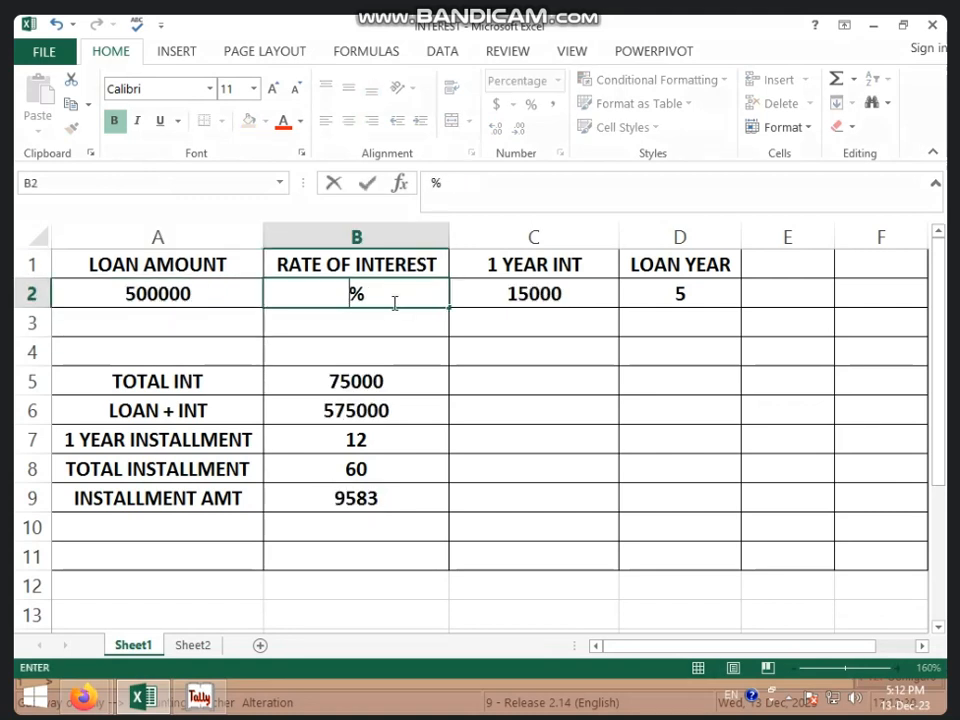
type("5")
left_click(572, 400)
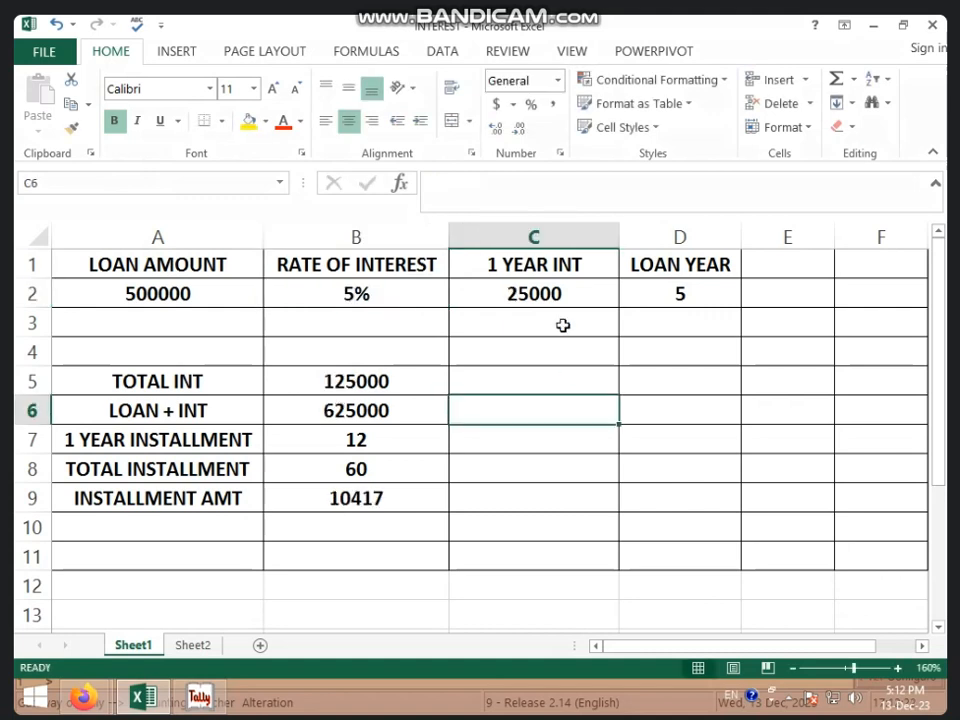
left_click(560, 296)
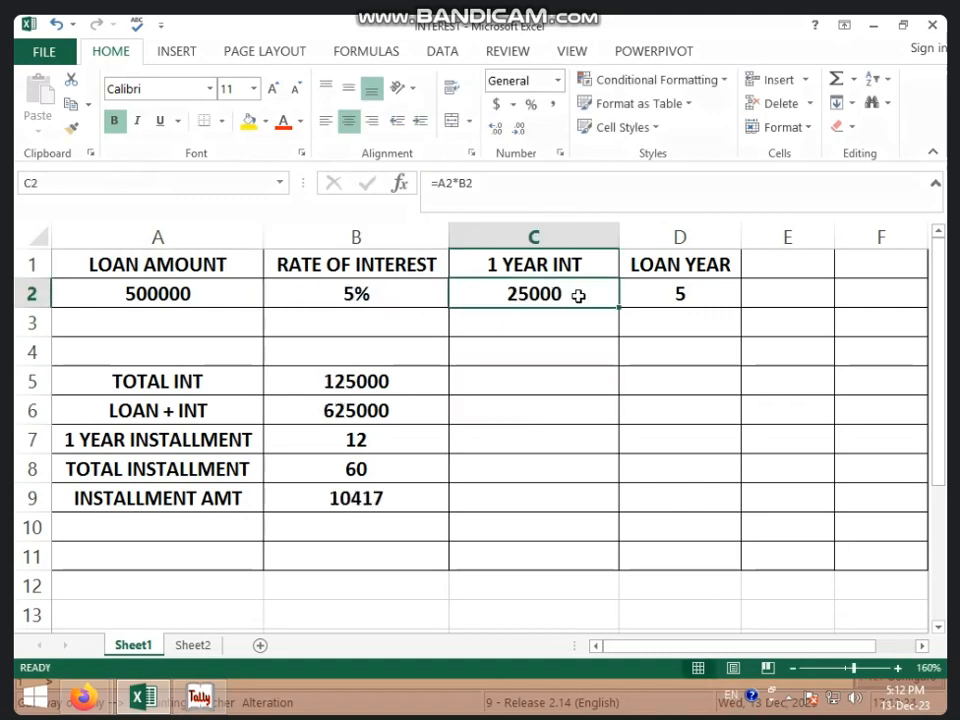
- Set the loan term in D2 to 6 years and check the C2 and B5 interest formulas
left_click(622, 296)
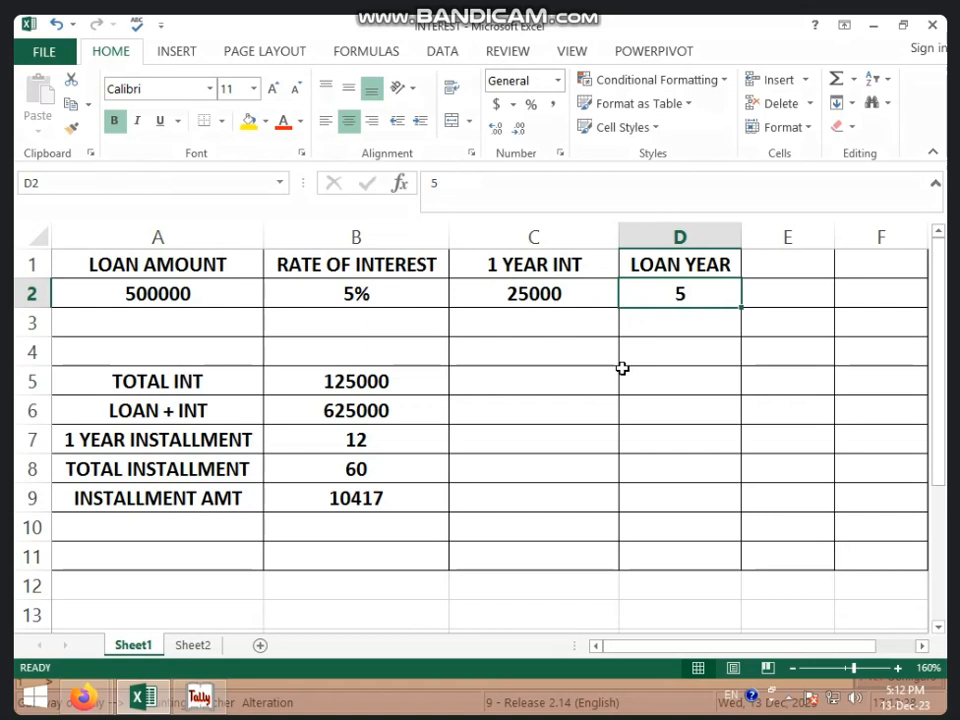
type("6")
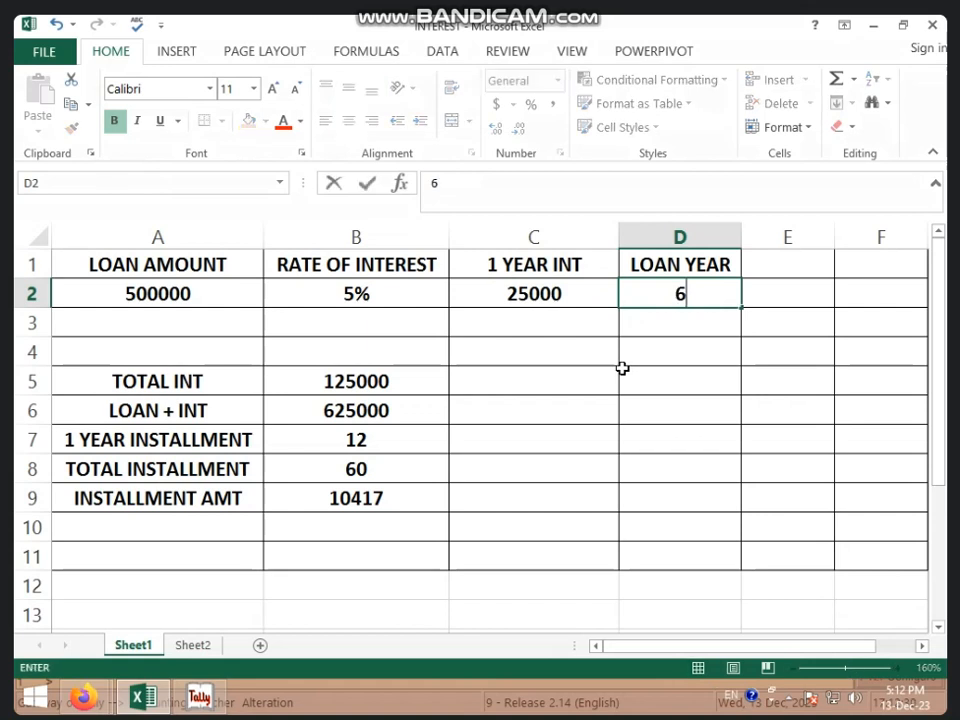
left_click(622, 369)
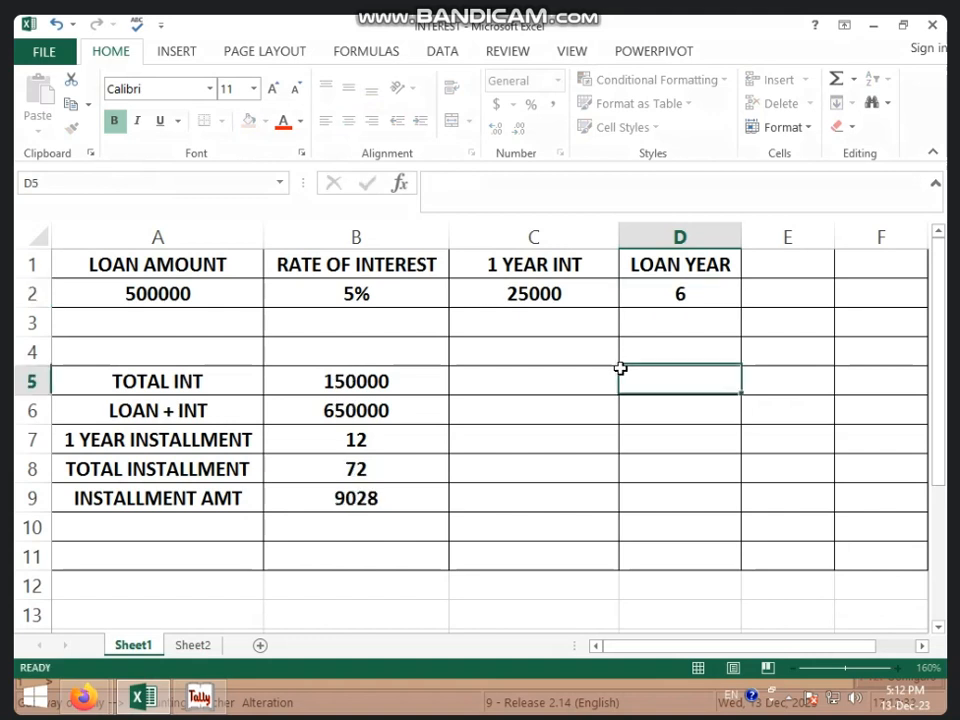
left_click(594, 285)
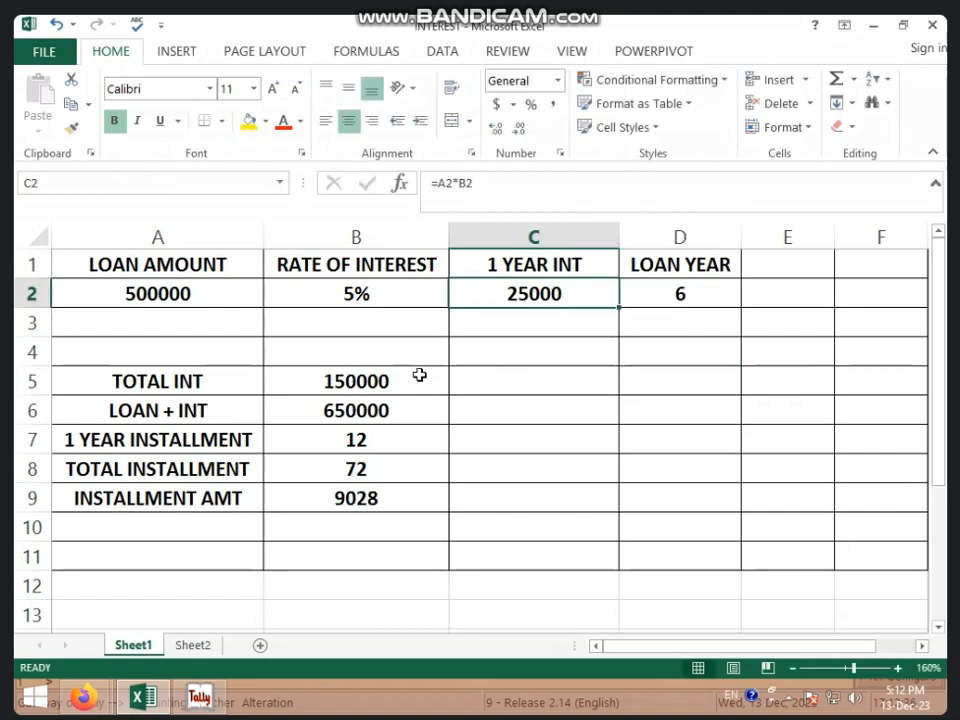
left_click(358, 390)
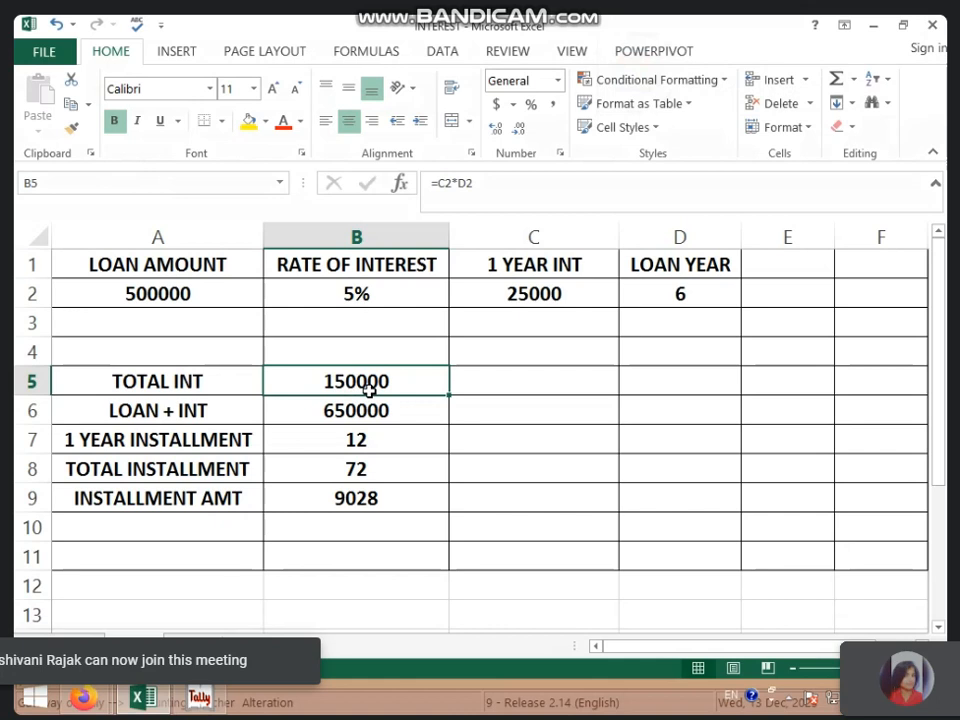
left_click(562, 296)
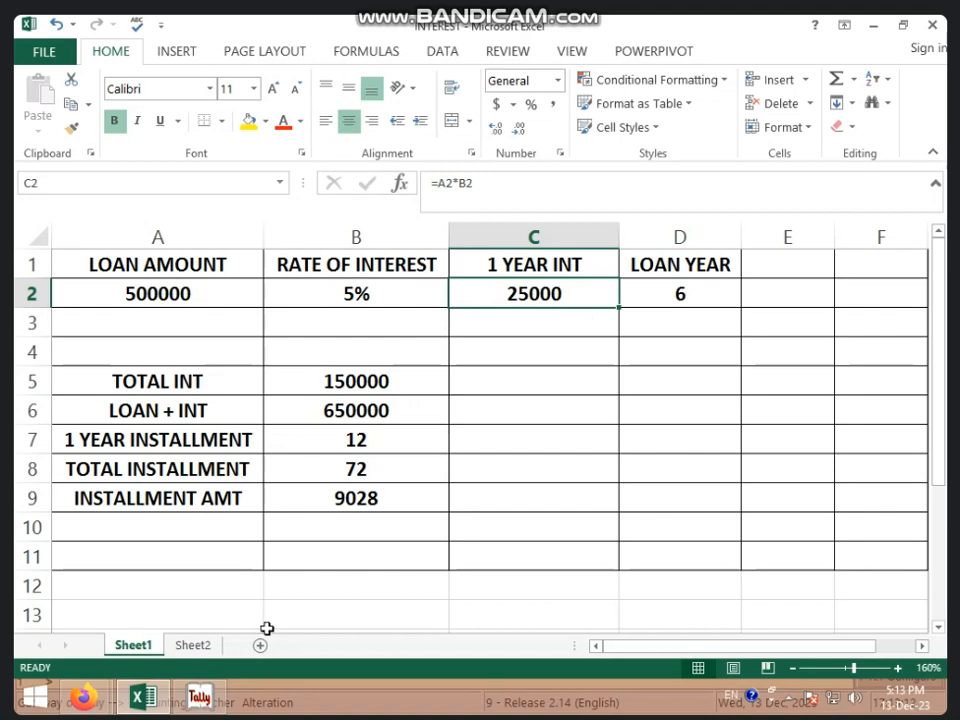
- Complete the narration with total interest 150000, save payment voucher No. 3, and minimise Tally
left_click(200, 698)
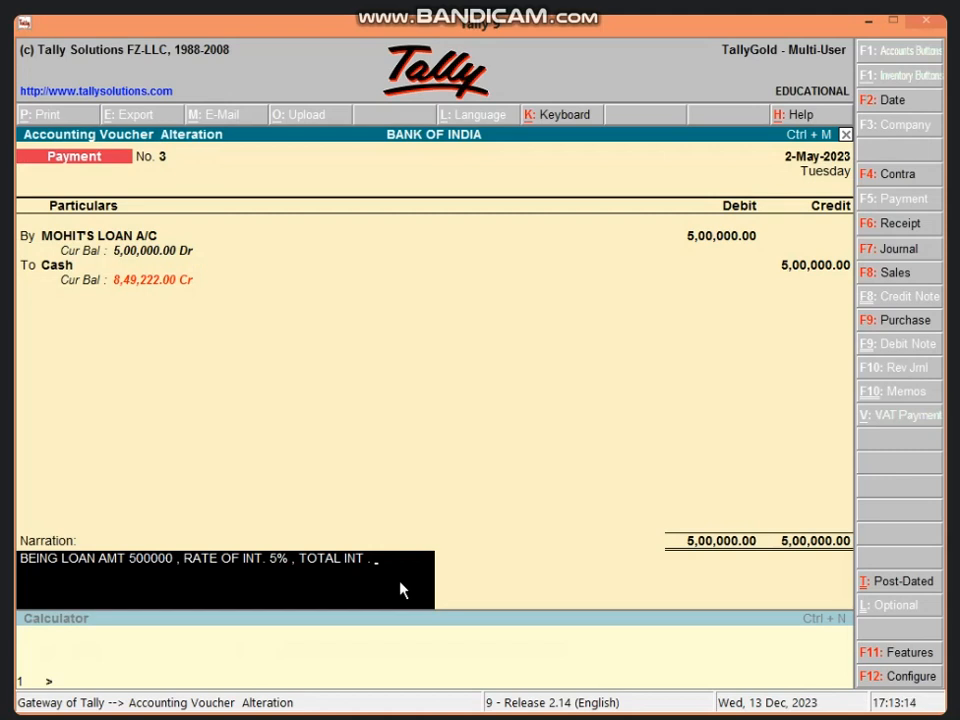
type("00000")
key("Return")
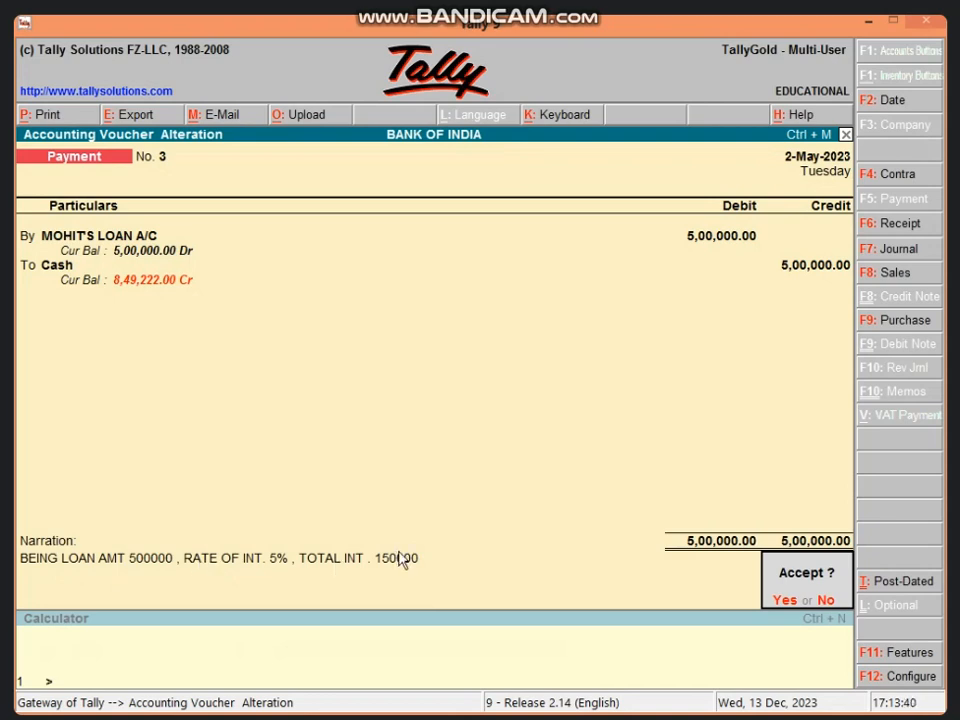
key("Return")
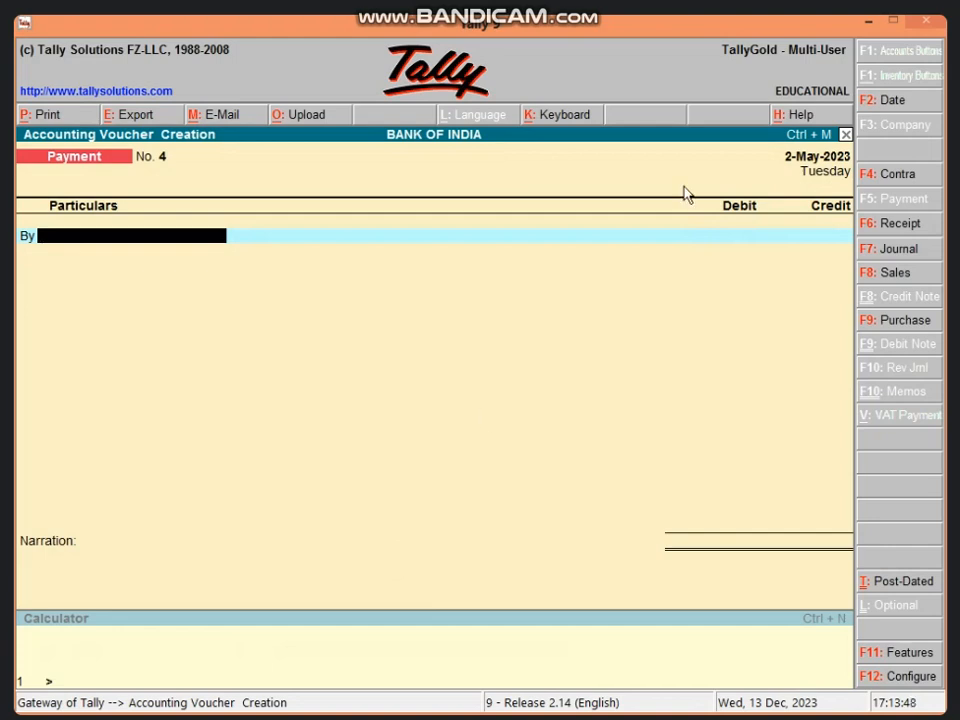
left_click(868, 20)
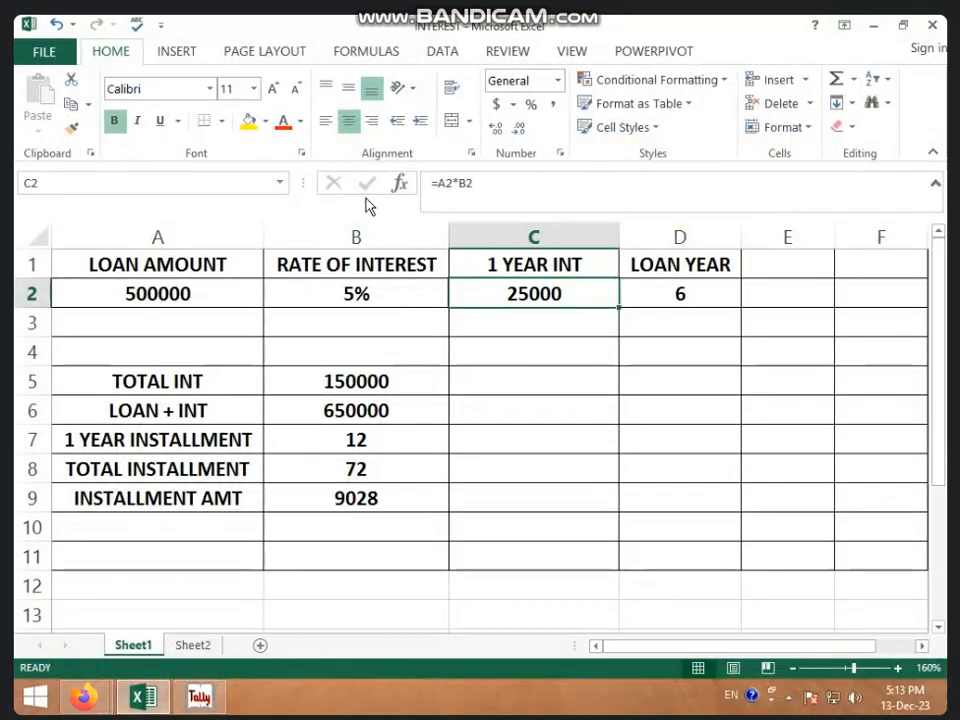
left_click(201, 267)
left_click(194, 296)
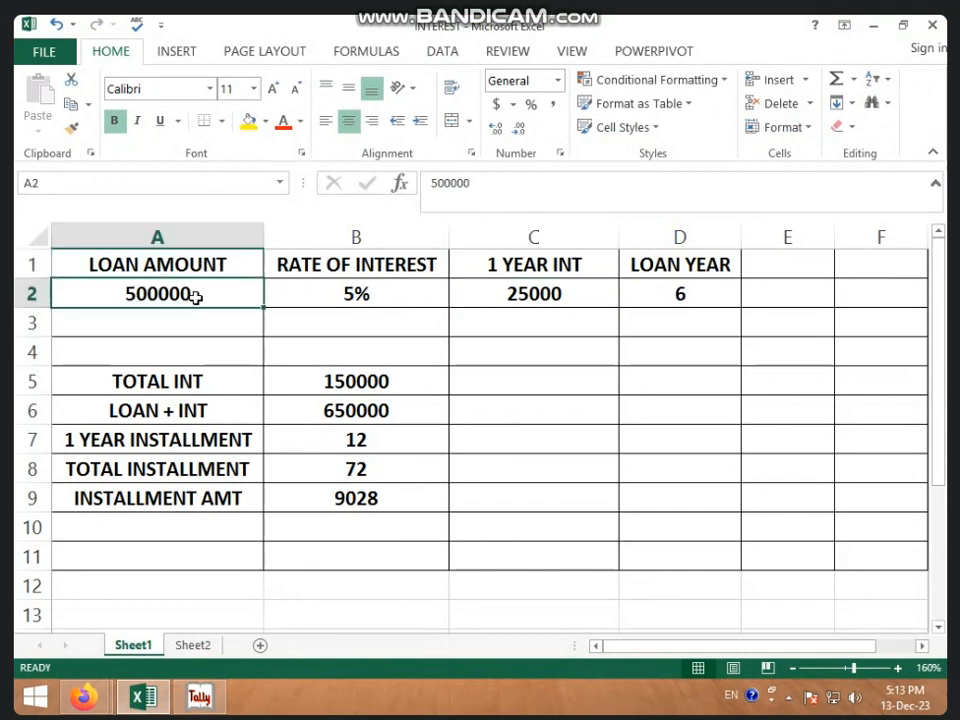
left_click(350, 270)
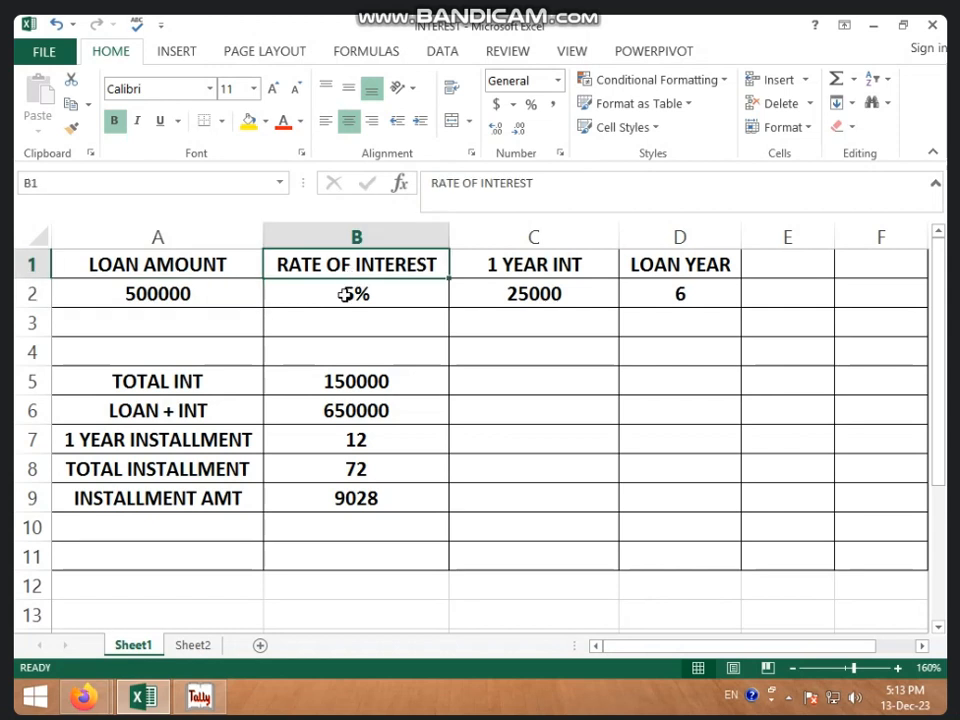
left_click(344, 294)
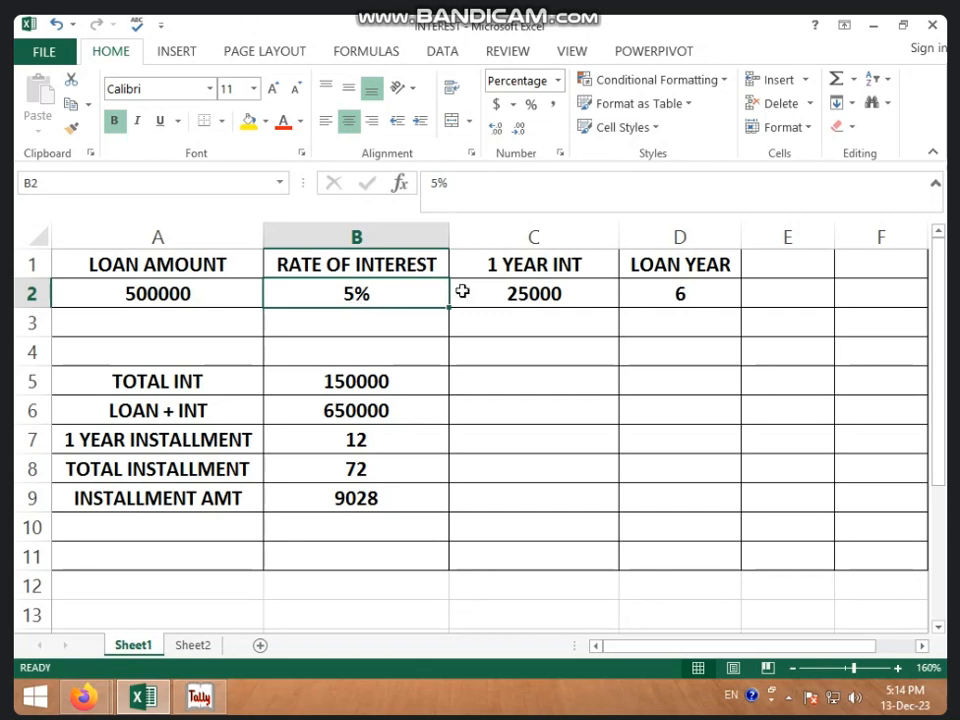
left_click(514, 268)
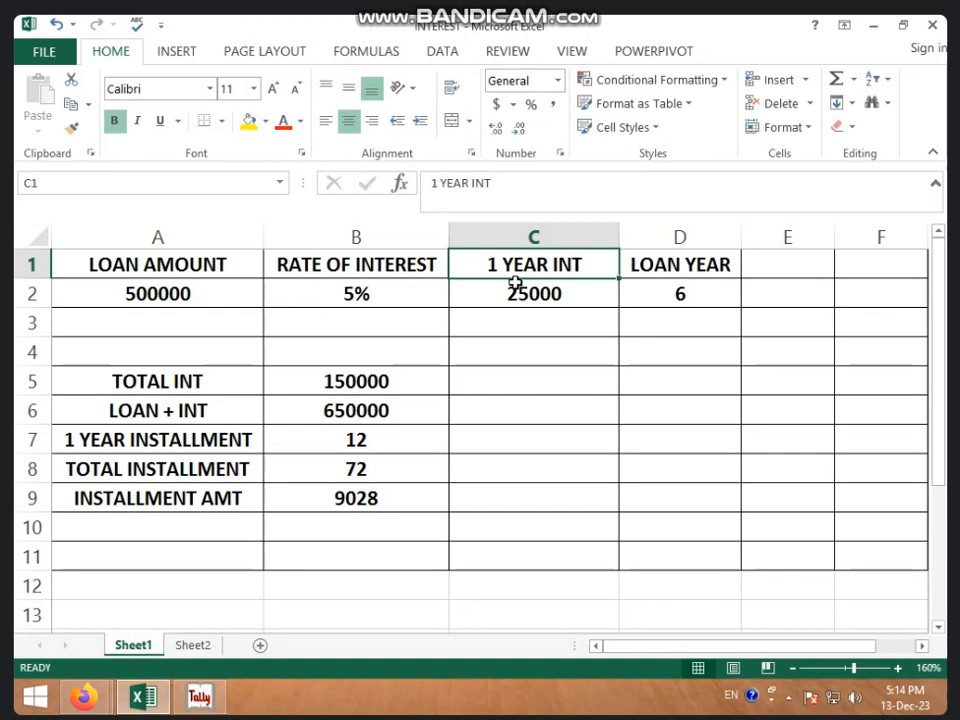
- Re-enter C2 as =A2*B2 so the one-year interest is 500000 at 5% = 25000
left_click(517, 287)
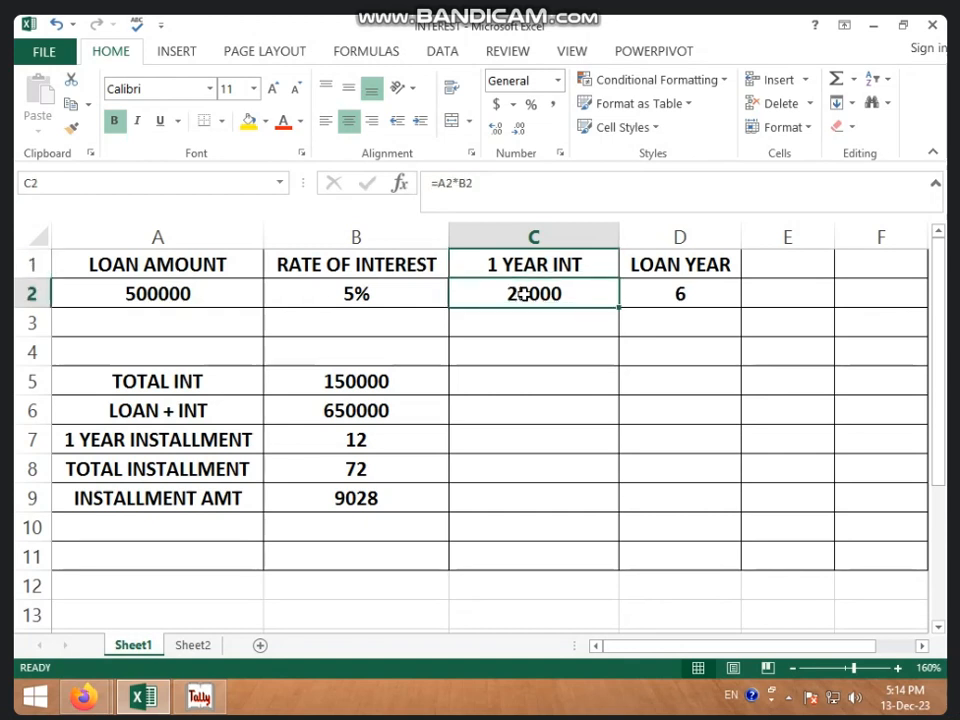
type("=")
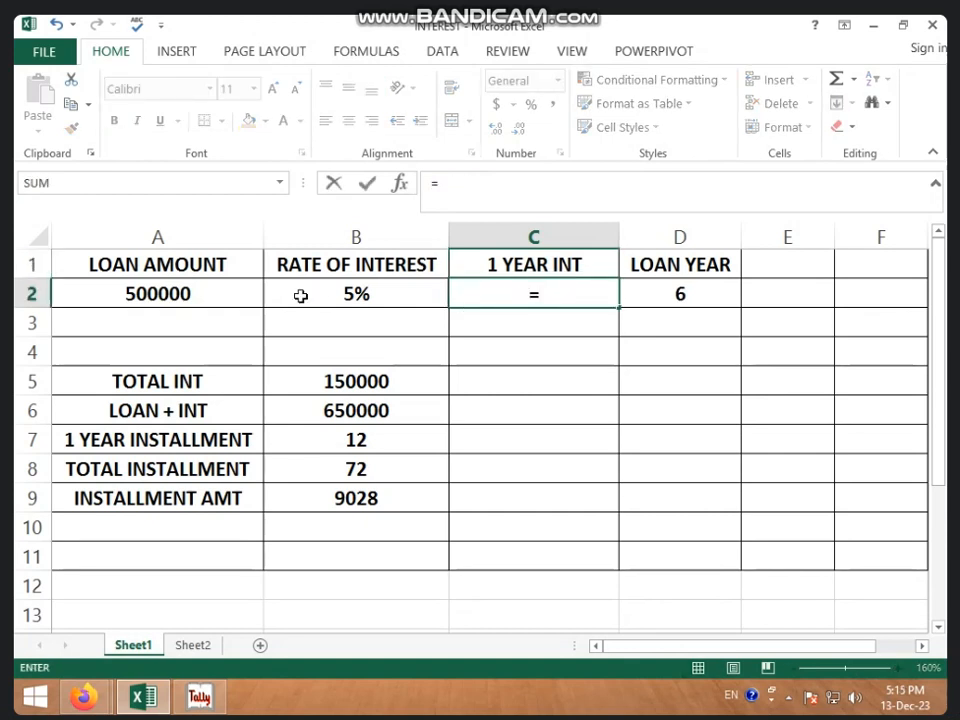
left_click(236, 294)
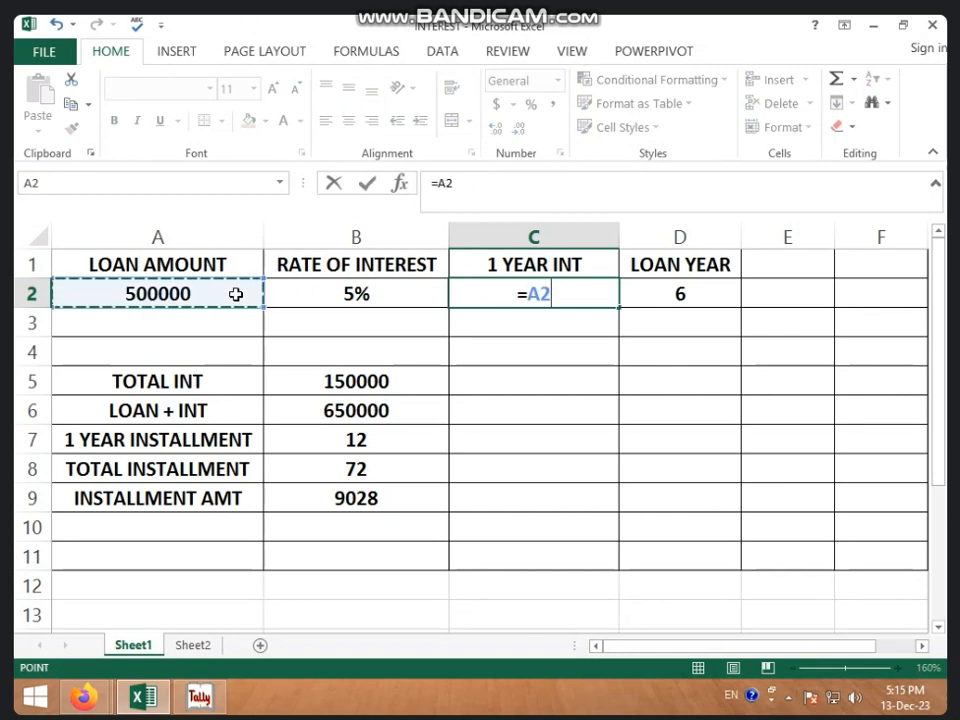
type("*")
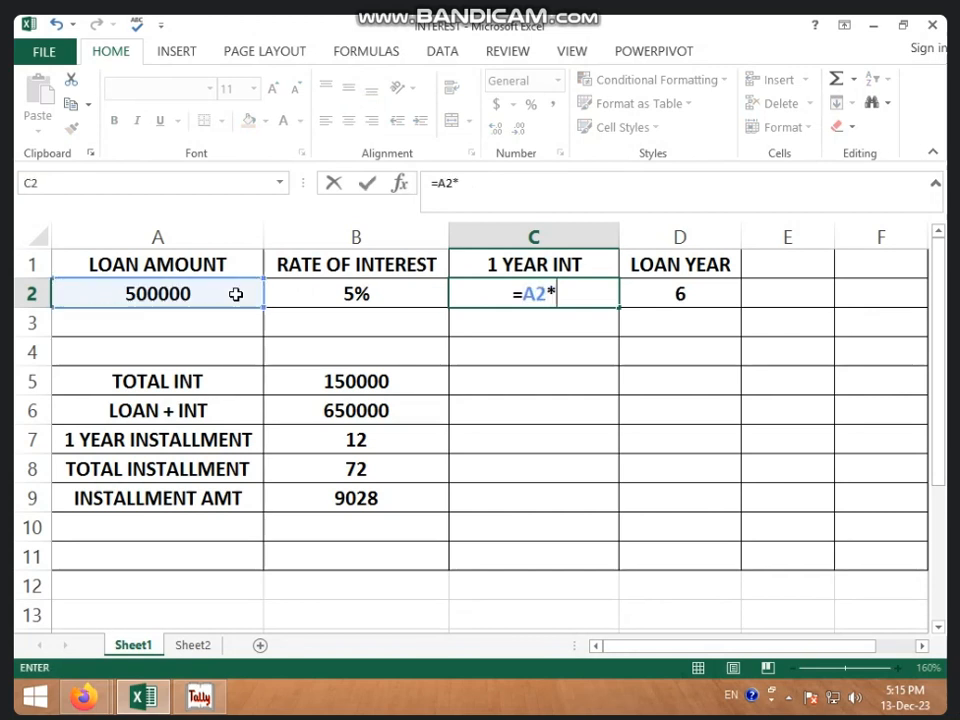
left_click(290, 286)
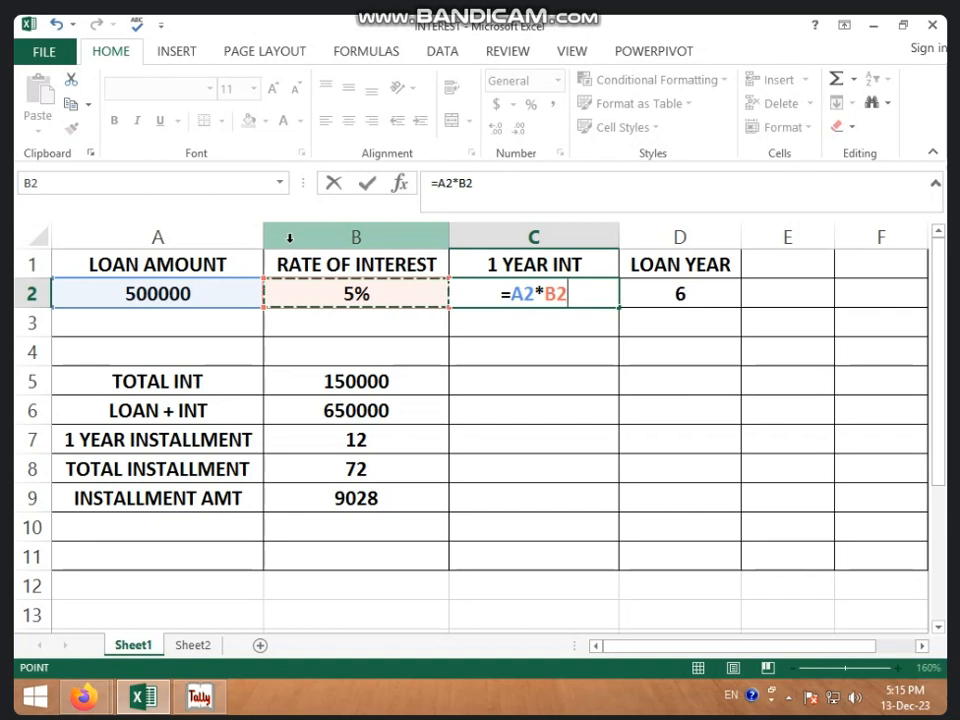
key("Return")
left_click(484, 290)
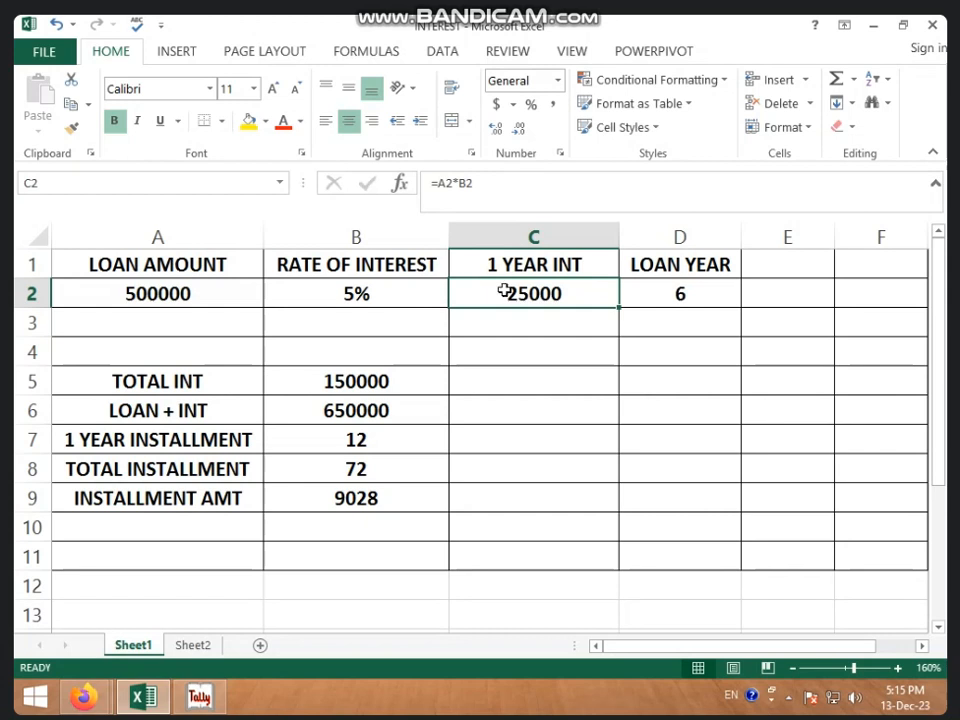
left_click(670, 270)
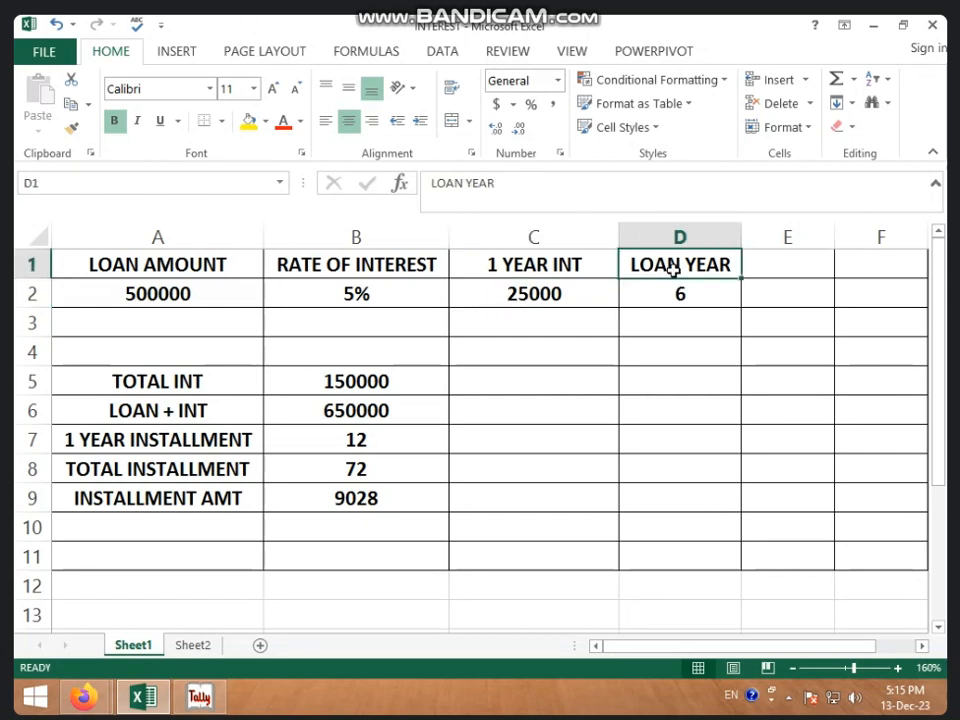